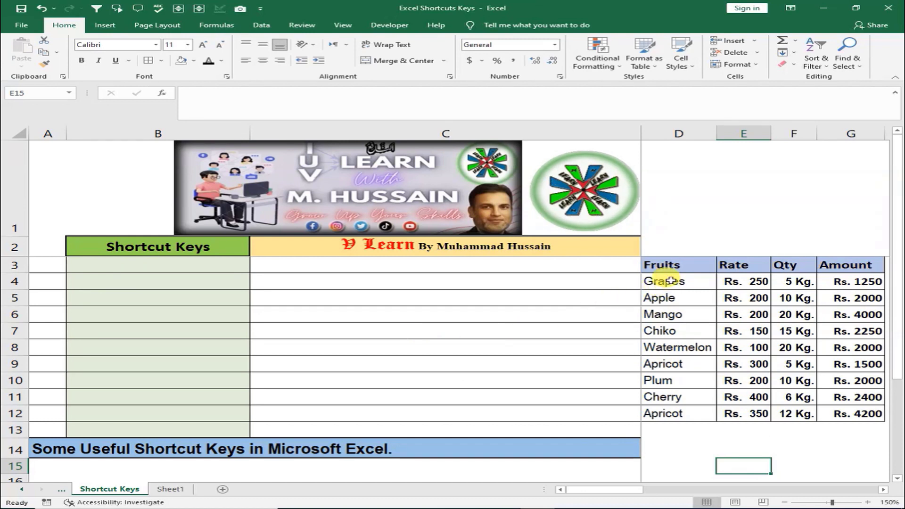
# Try converting the fruit data in D3:G12 into a table with headers, and undo the conversion
pyautogui.moveTo(661, 265); pyautogui.dragTo(811, 406)
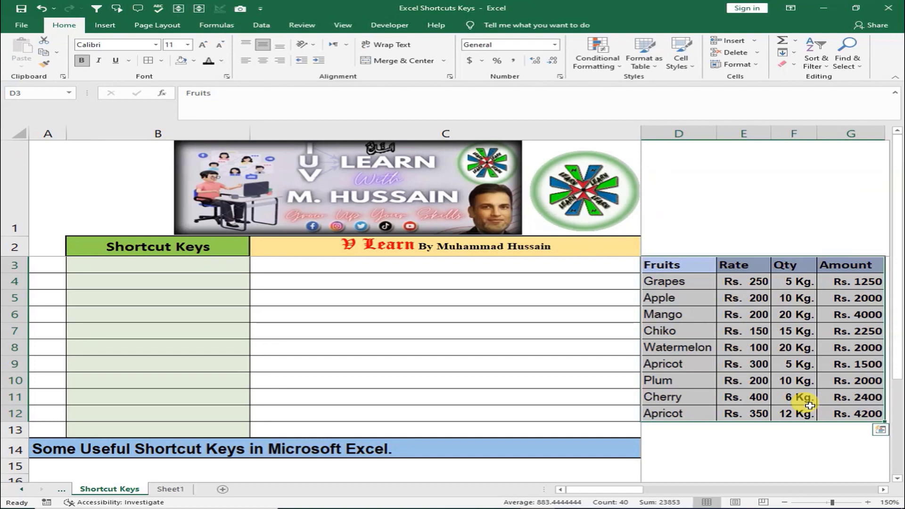
pyautogui.hotkey('ctrl', 't')
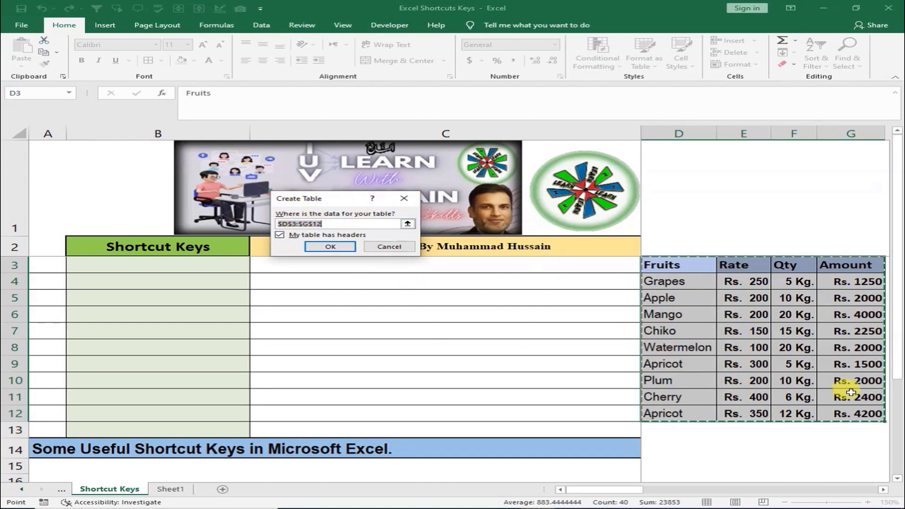
pyautogui.click(333, 246)
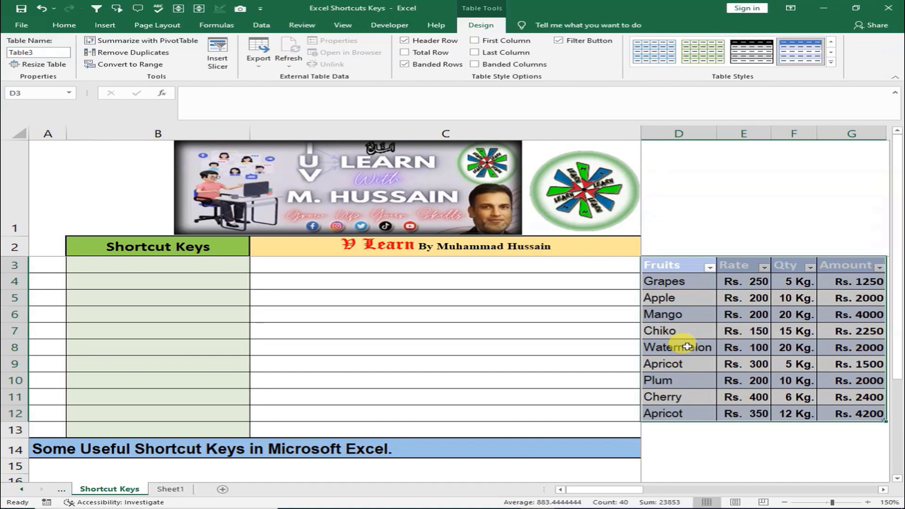
pyautogui.hotkey('ctrl', 'z')
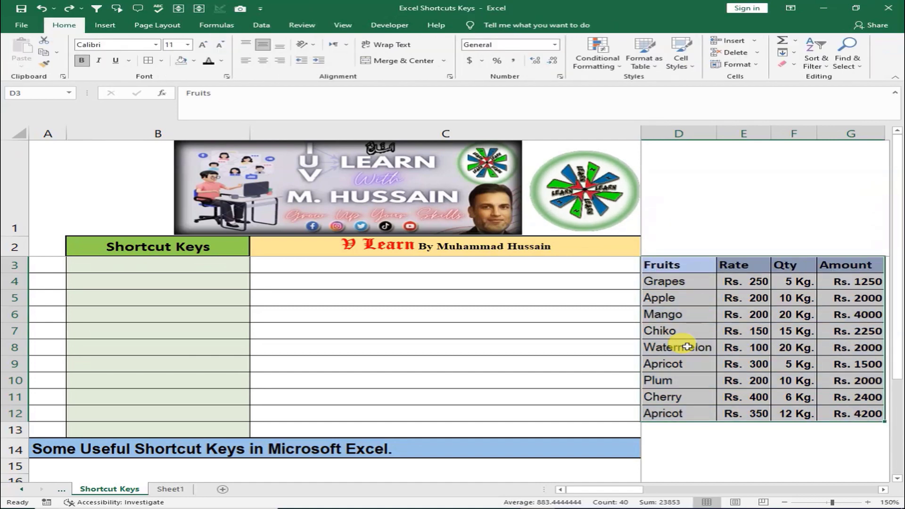
# Enter 1 in cell A3 to fill in the first row of the shortcut list
pyautogui.click(41, 267)
pyautogui.write('1')
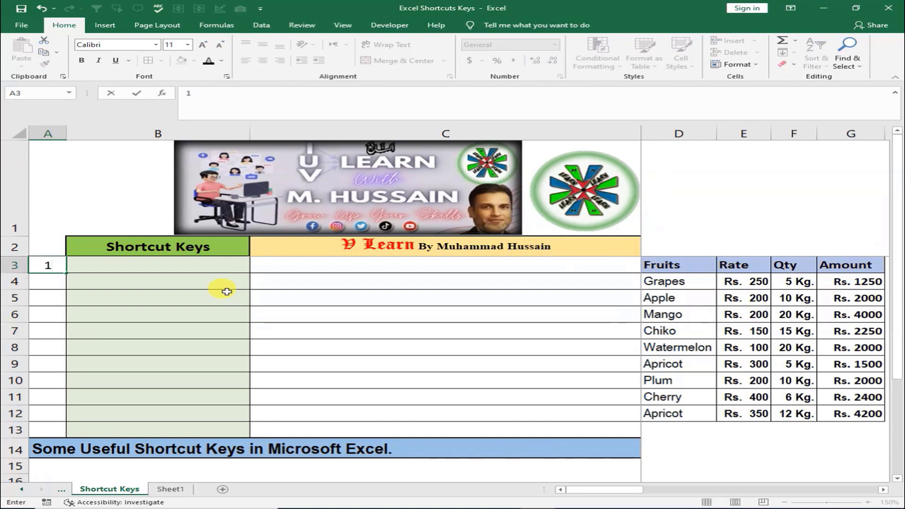
pyautogui.press('Return')
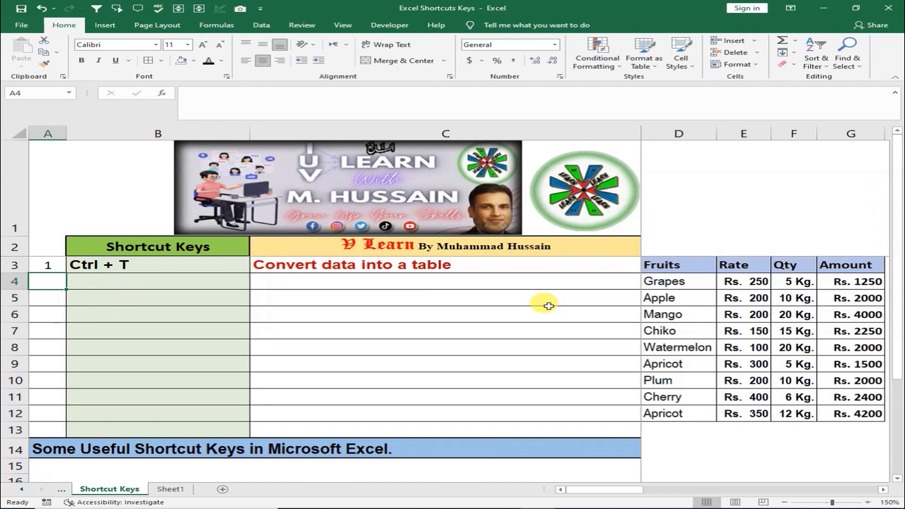
# Show all worksheet formulas briefly, return to the normal view, and enter 2 in cell A4
pyautogui.hotkey('ctrl', '`')
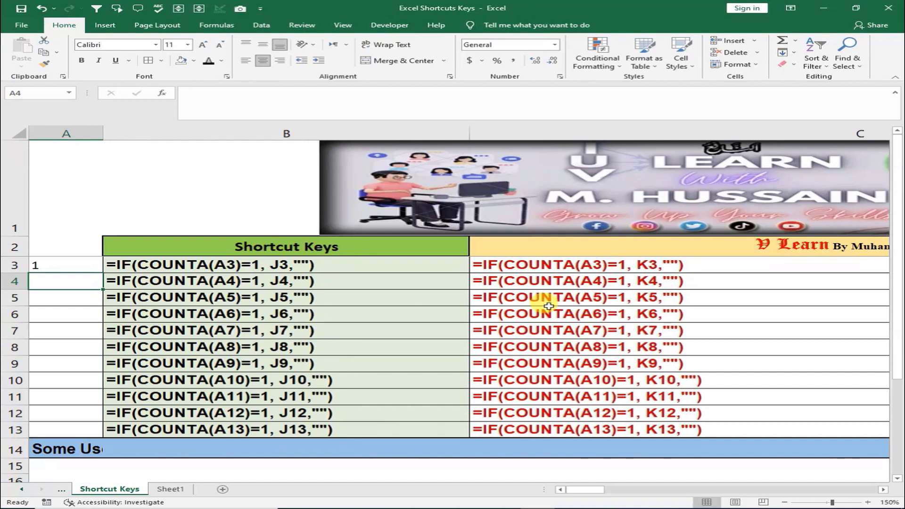
pyautogui.hotkey('ctrl', '`')
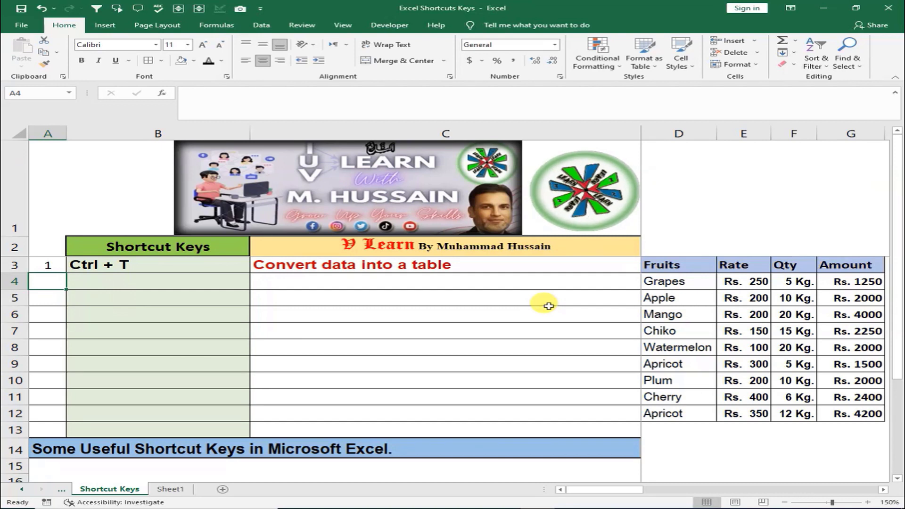
pyautogui.write('2')
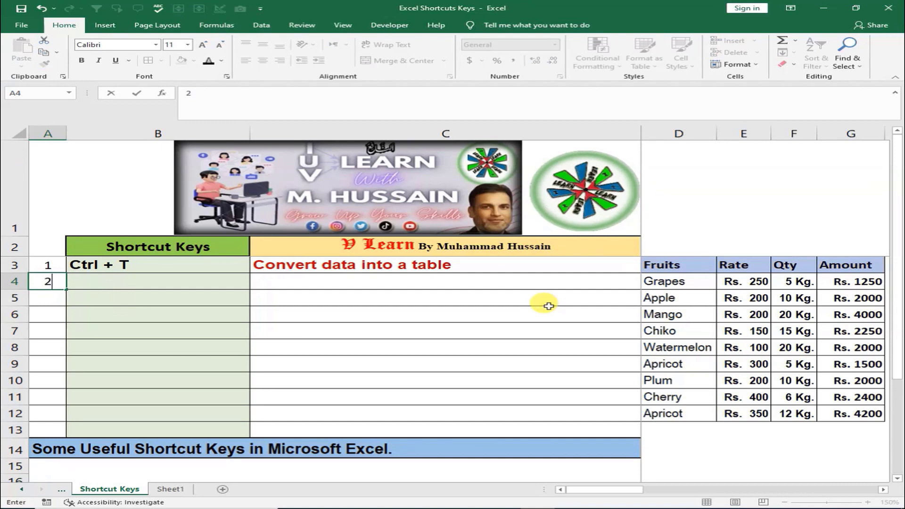
pyautogui.press('Return')
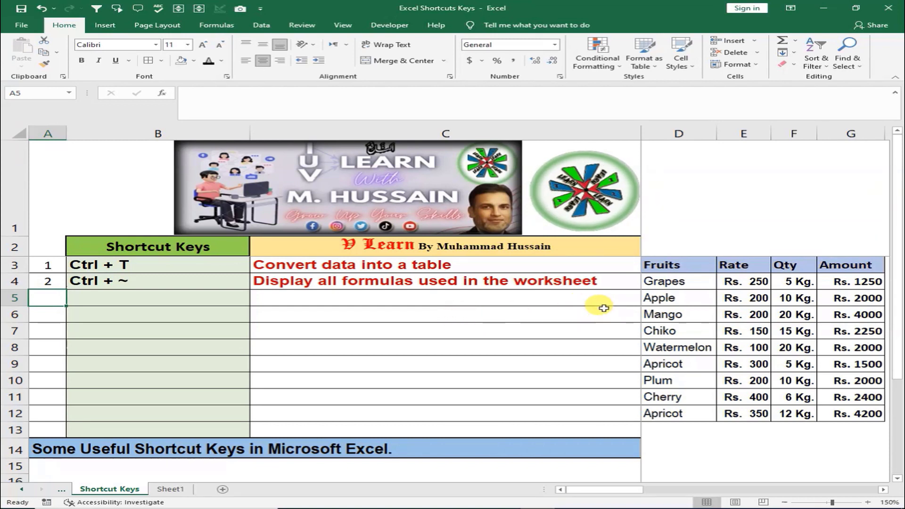
# Try copying the fruit rows D4:G7 to the cells starting at D13, and undo the paste
pyautogui.moveTo(662, 281); pyautogui.dragTo(822, 334)
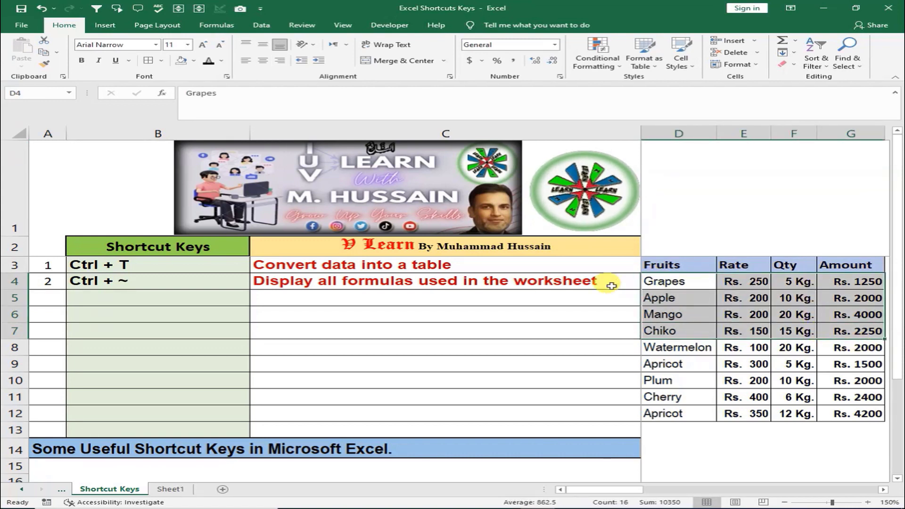
pyautogui.hotkey('ctrl', 'c')
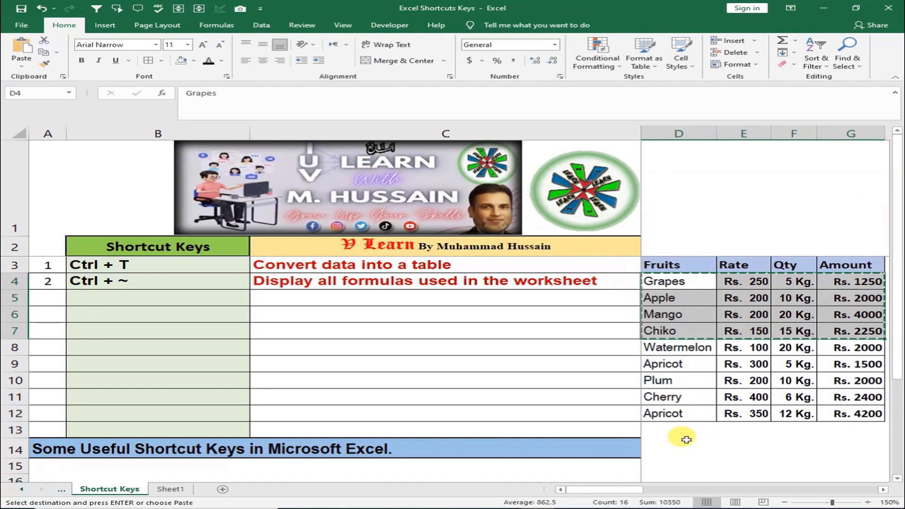
pyautogui.click(672, 434)
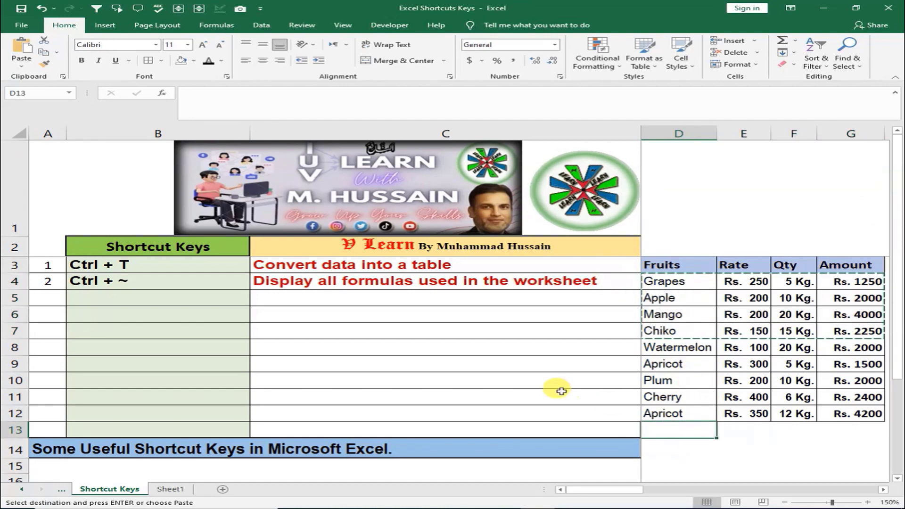
pyautogui.hotkey('ctrl', 'v')
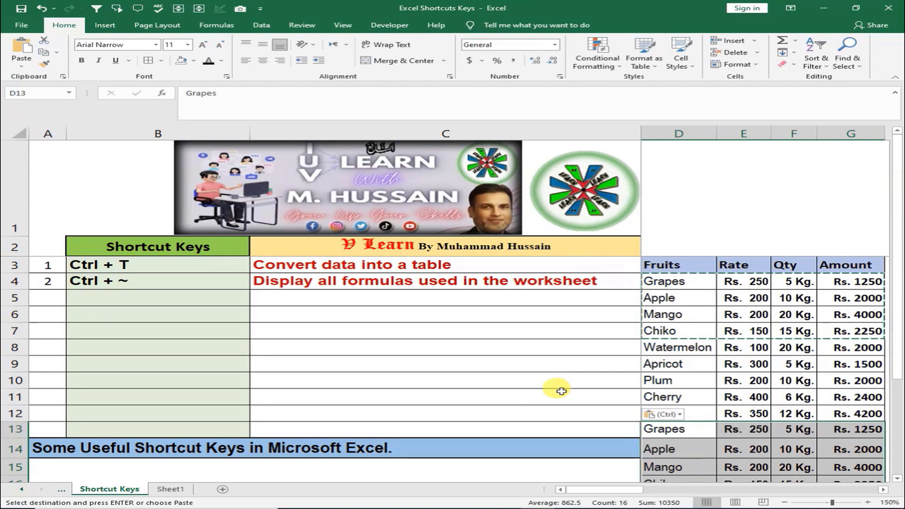
pyautogui.hotkey('ctrl', 'z')
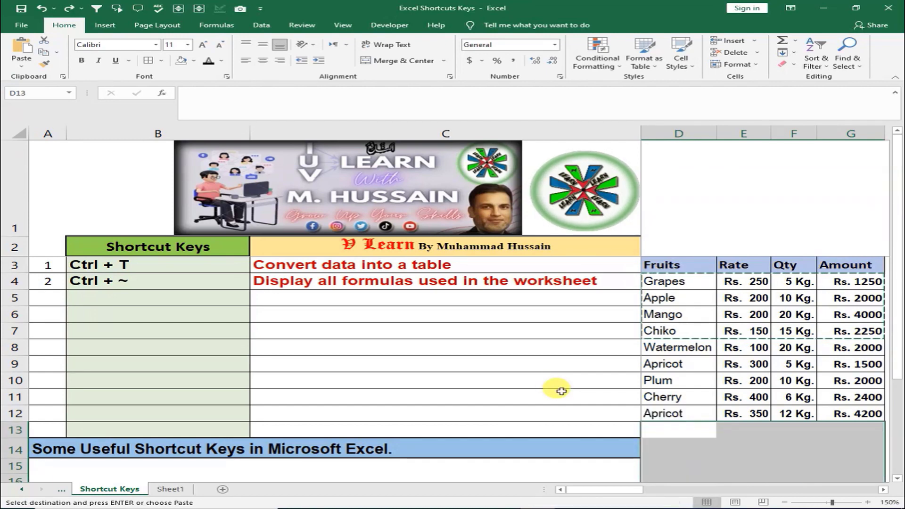
pyautogui.press('Escape')
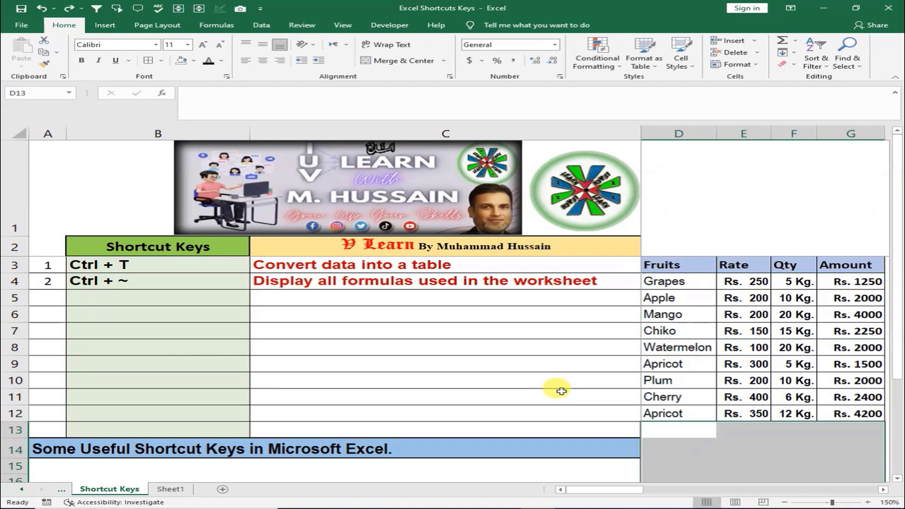
# Enter 3 in cell A5 to fill in the third row of the shortcut list
pyautogui.click(46, 298)
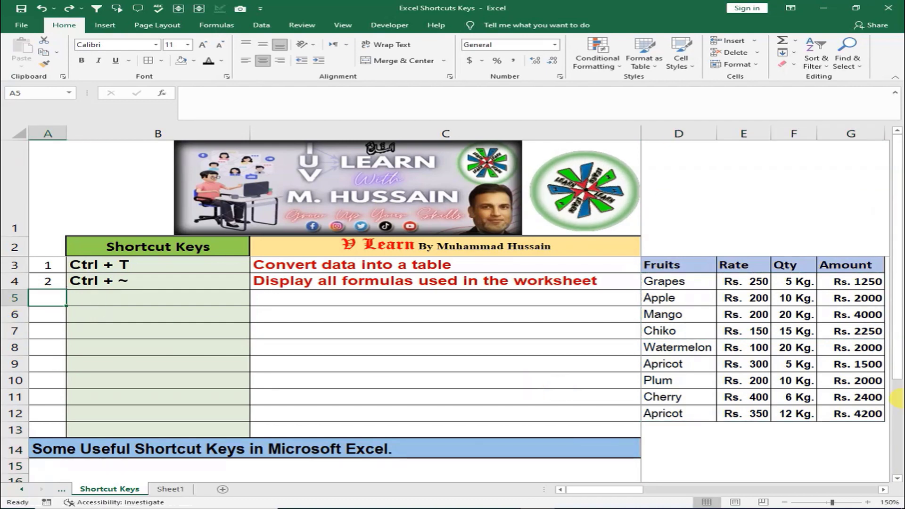
pyautogui.write('3')
pyautogui.press('Return')
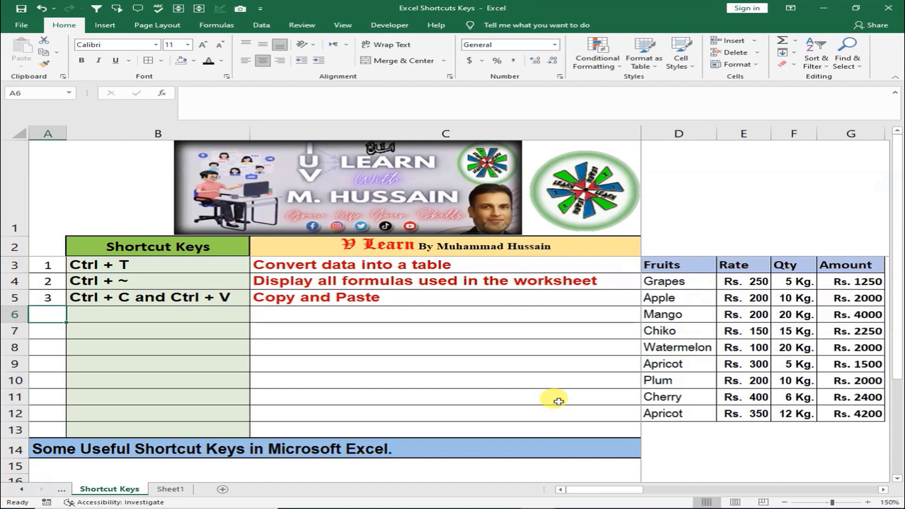
# Try duplicating the banner picture into the empty area above the fruit data, and delete the copy
pyautogui.click(436, 183)
pyautogui.hotkey('ctrl', 'c')
pyautogui.hotkey('ctrl', 'v')
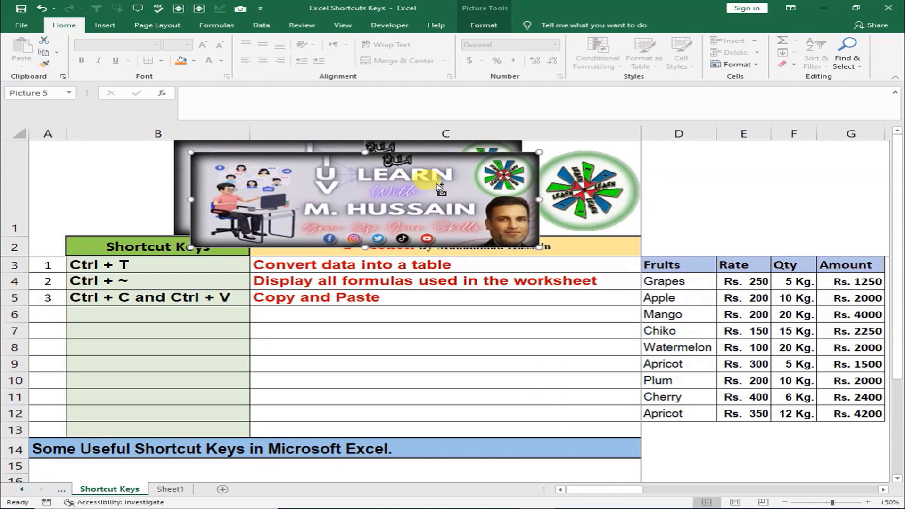
pyautogui.moveTo(436, 184); pyautogui.dragTo(785, 191)
pyautogui.press('Delete')
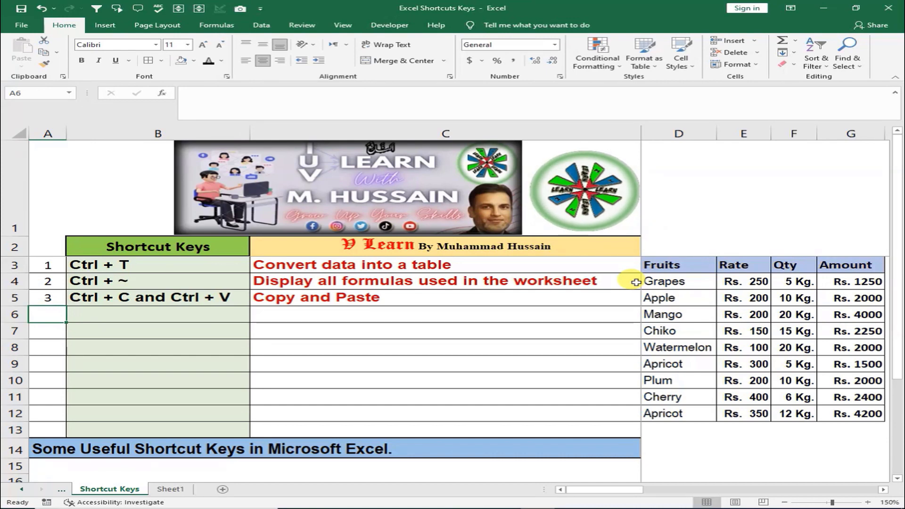
# Enter 4 in cell A6, and the values 120 and 200 in cells E13 and E14
pyautogui.write('4')
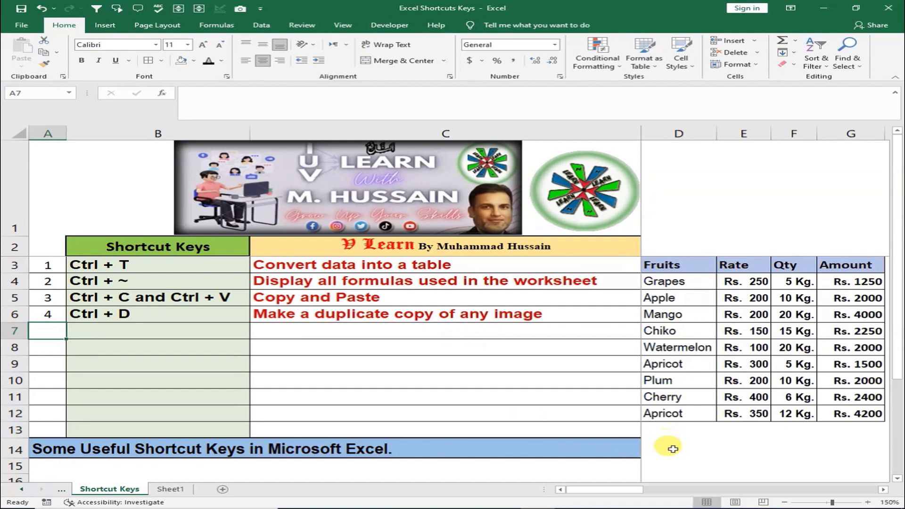
pyautogui.click(734, 432)
pyautogui.write('120')
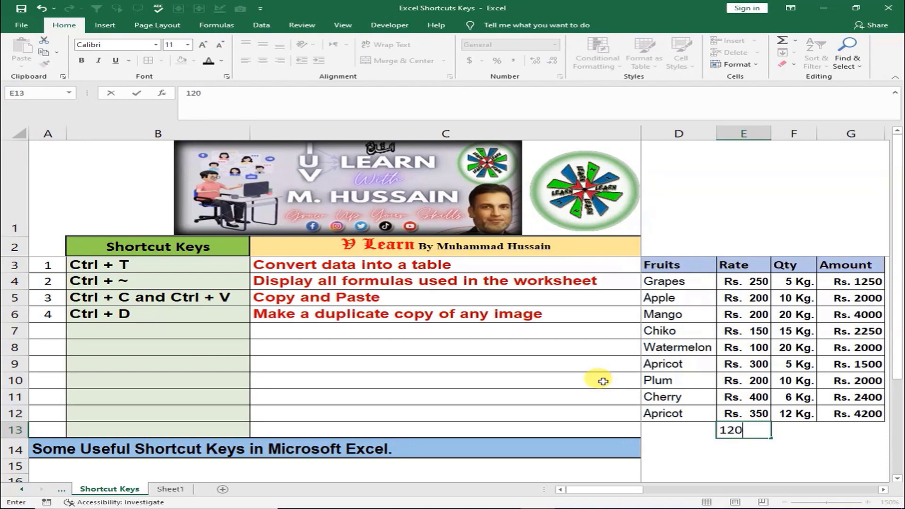
pyautogui.press('Return')
pyautogui.write('200')
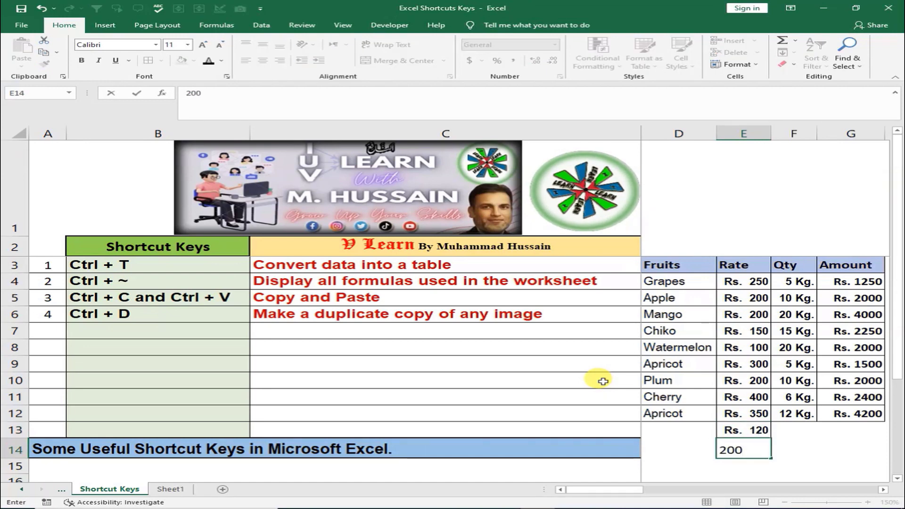
pyautogui.press('Return')
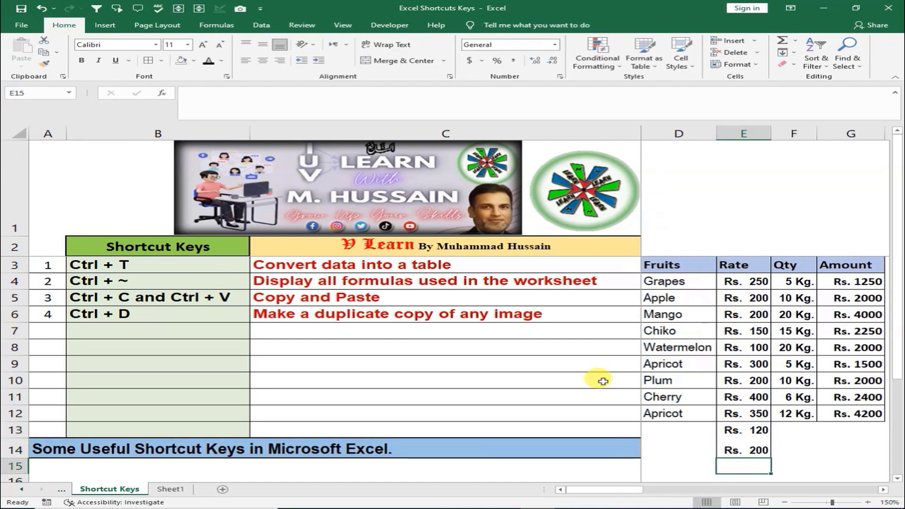
# Try applying the dollar currency format to E13:E14, and undo the formatting
pyautogui.press('Up')
pyautogui.press('Up')
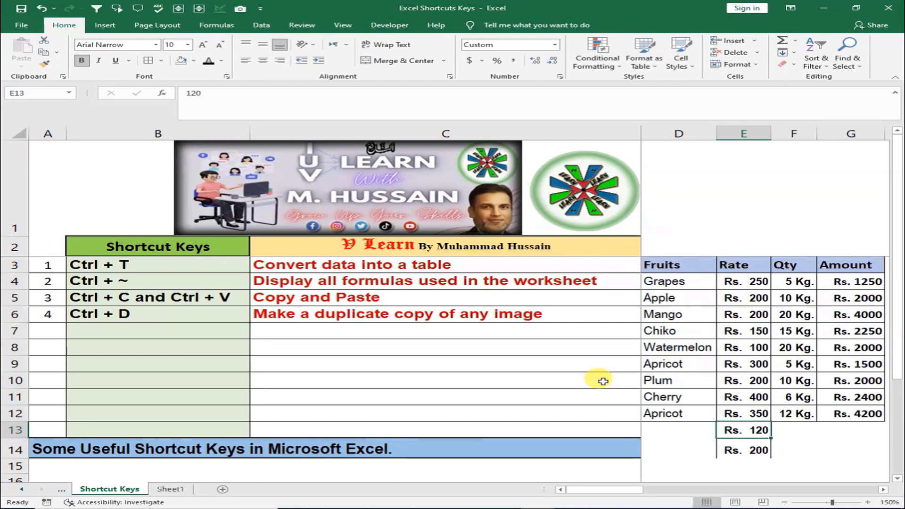
pyautogui.hotkey('shift', 'Down')
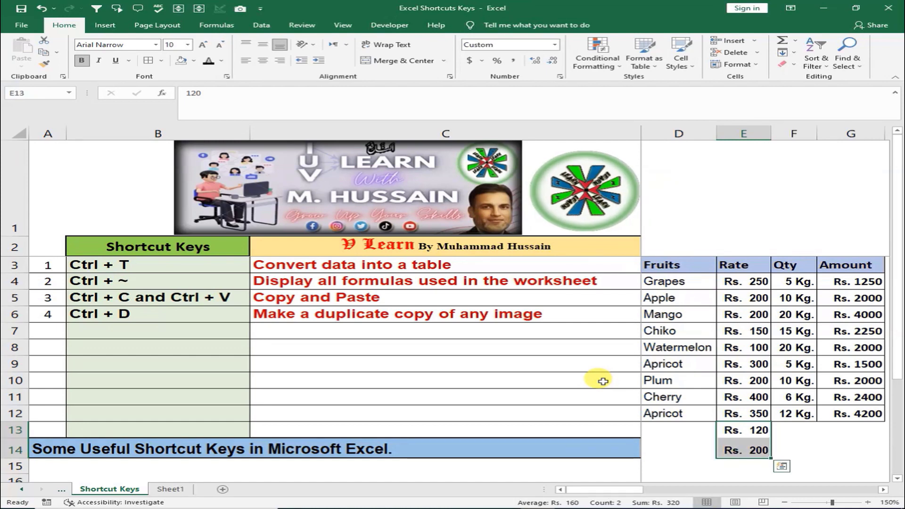
pyautogui.hotkey('ctrl', 'shift', '4')
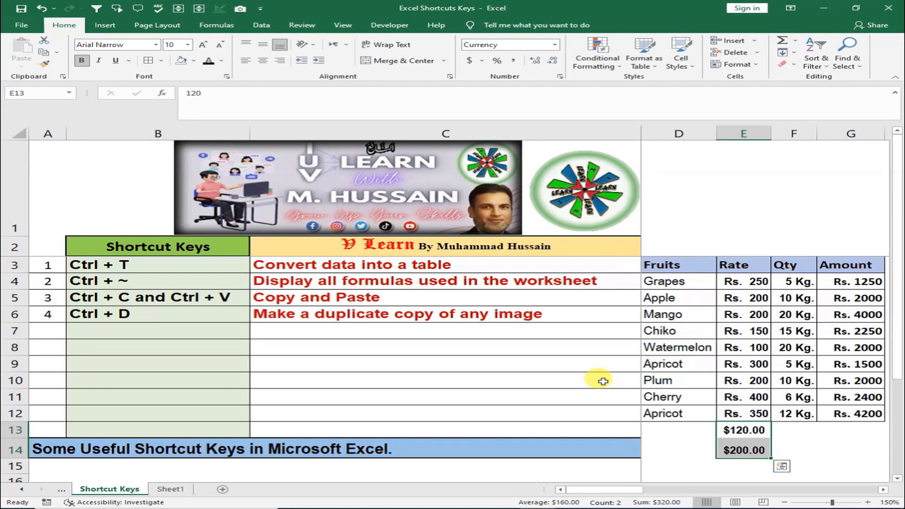
pyautogui.hotkey('ctrl', 'z')
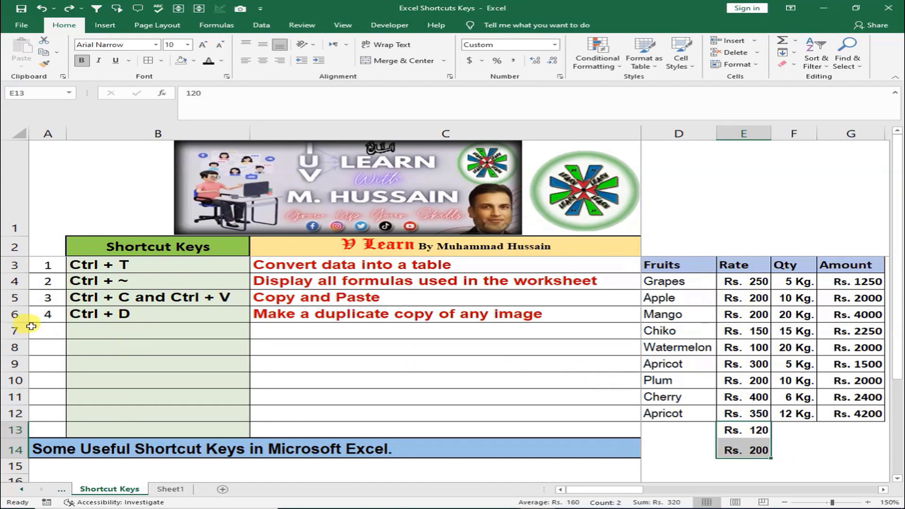
# Enter 5 in cell A7, and the values 200 and 500 in cells E13 and E14
pyautogui.click(49, 336)
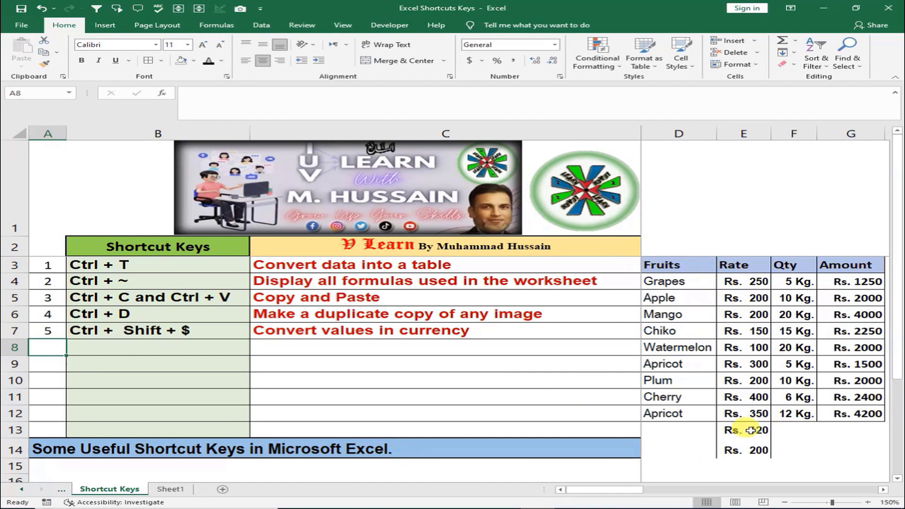
pyautogui.moveTo(748, 428); pyautogui.dragTo(747, 447)
pyautogui.write('200')
pyautogui.press('Return')
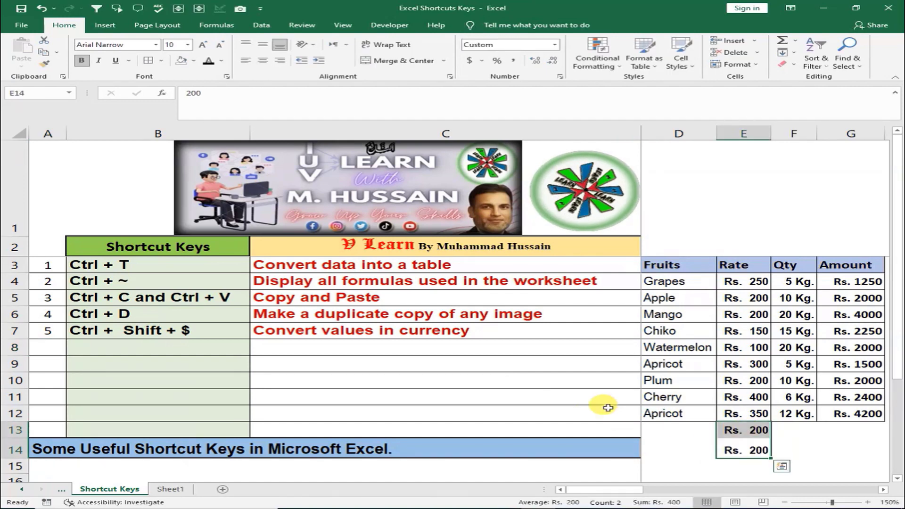
pyautogui.write('500')
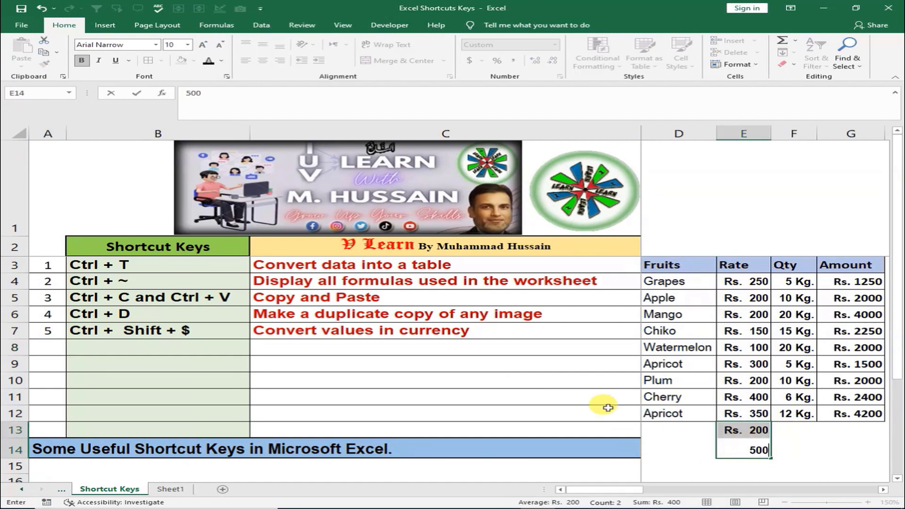
pyautogui.press('Return')
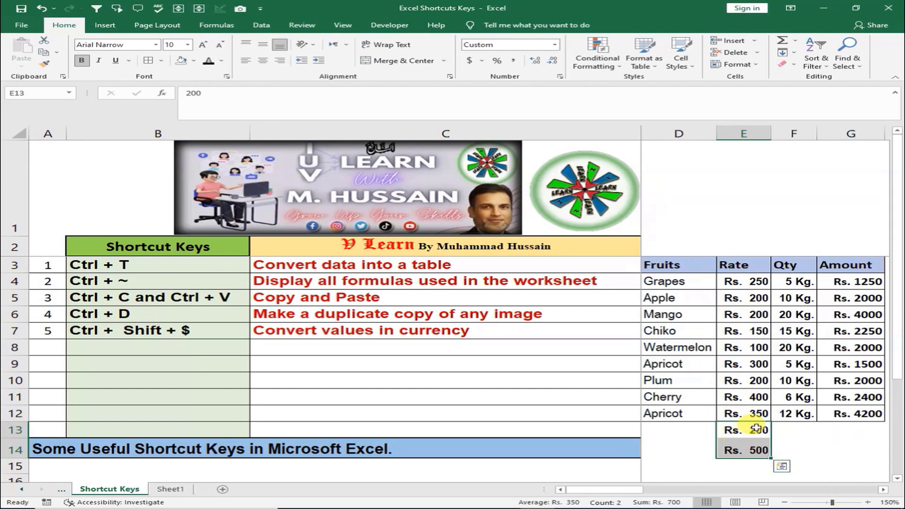
# Change the number format of cells E13:E14 to General
pyautogui.moveTo(750, 427); pyautogui.dragTo(756, 448)
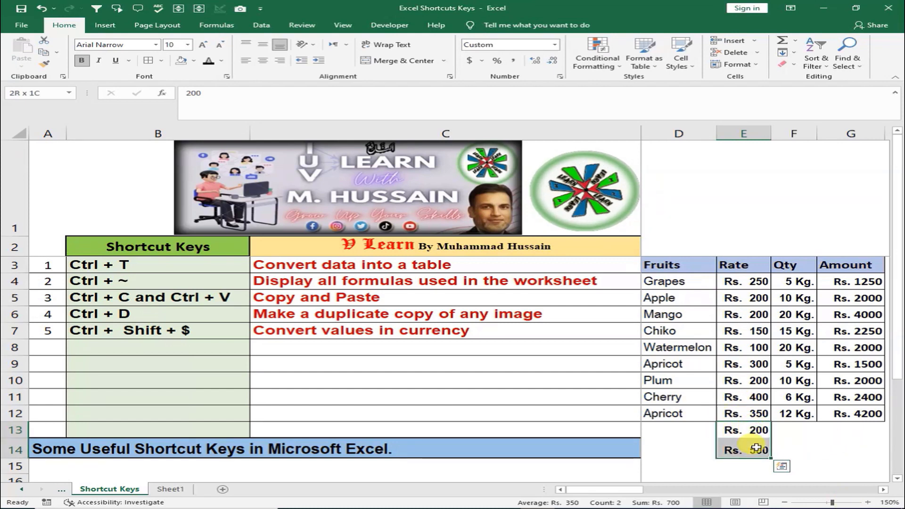
pyautogui.click(560, 76)
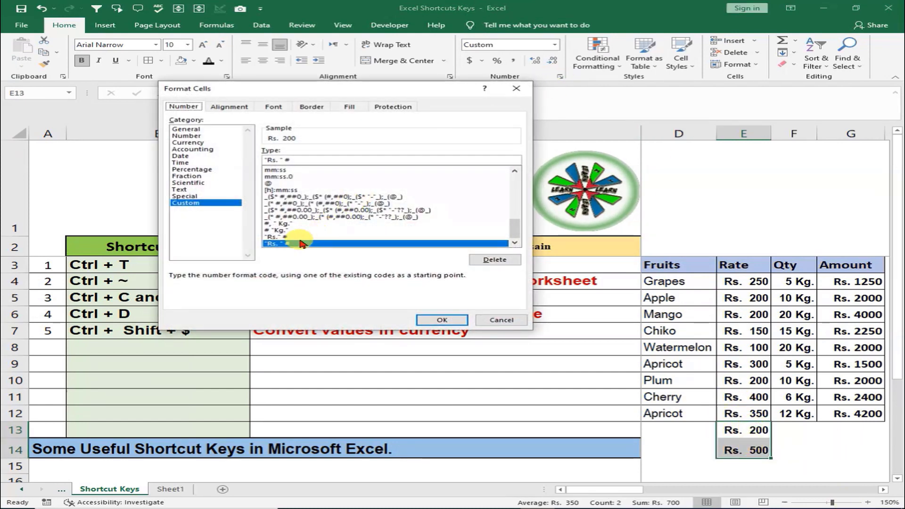
pyautogui.click(207, 129)
pyautogui.click(440, 319)
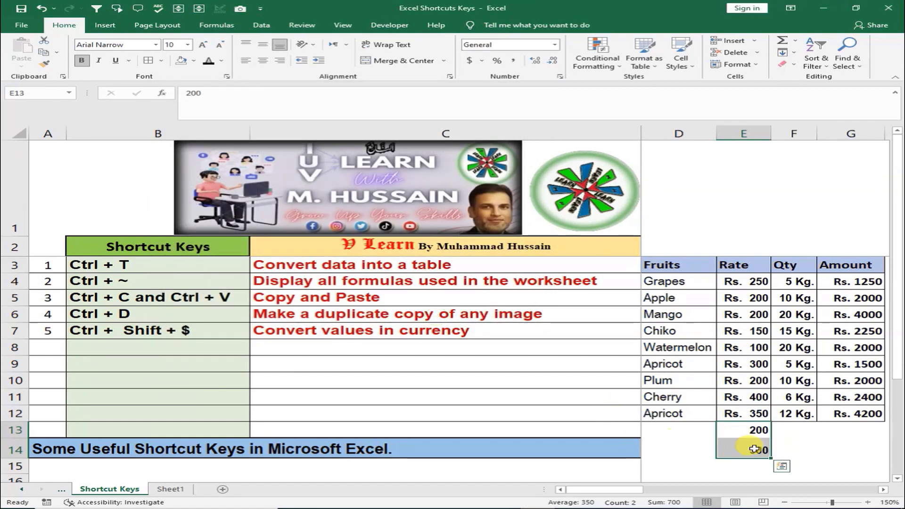
# Try applying the percentage format to cells E13:E14, and undo the formatting
pyautogui.moveTo(748, 428); pyautogui.dragTo(747, 445)
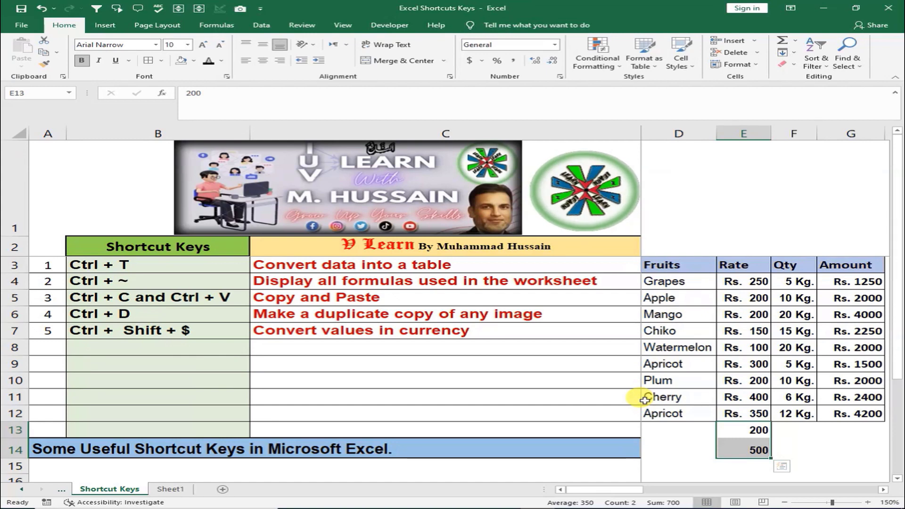
pyautogui.hotkey('ctrl', 'shift', '5')
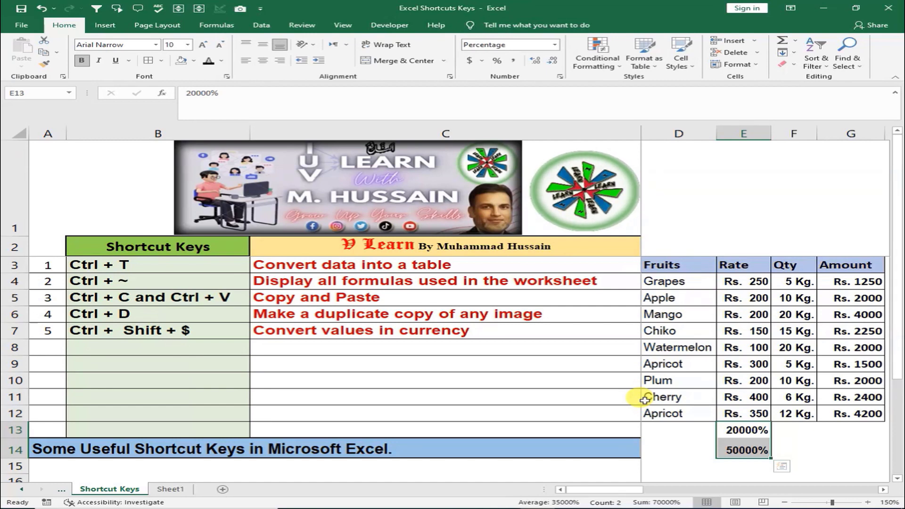
pyautogui.hotkey('ctrl', 'z')
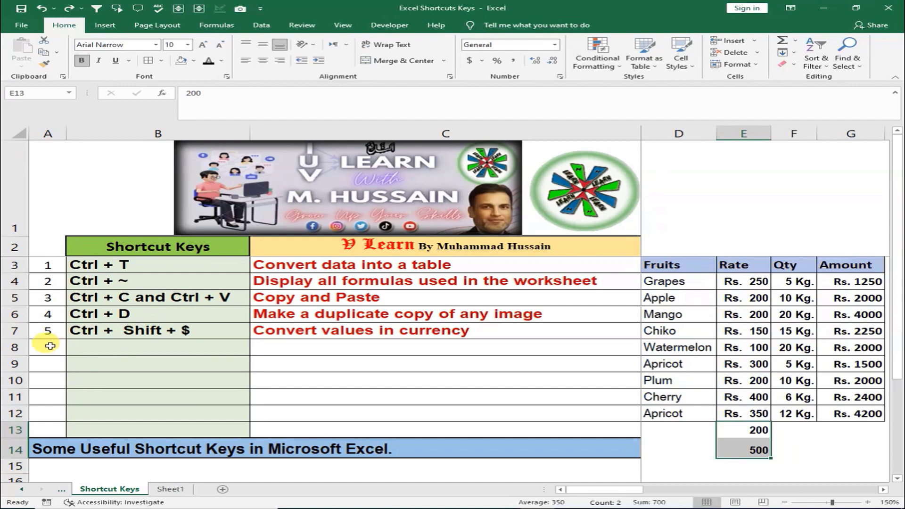
# Enter 6 in cell A8 as the next list number
pyautogui.click(50, 346)
pyautogui.write('6')
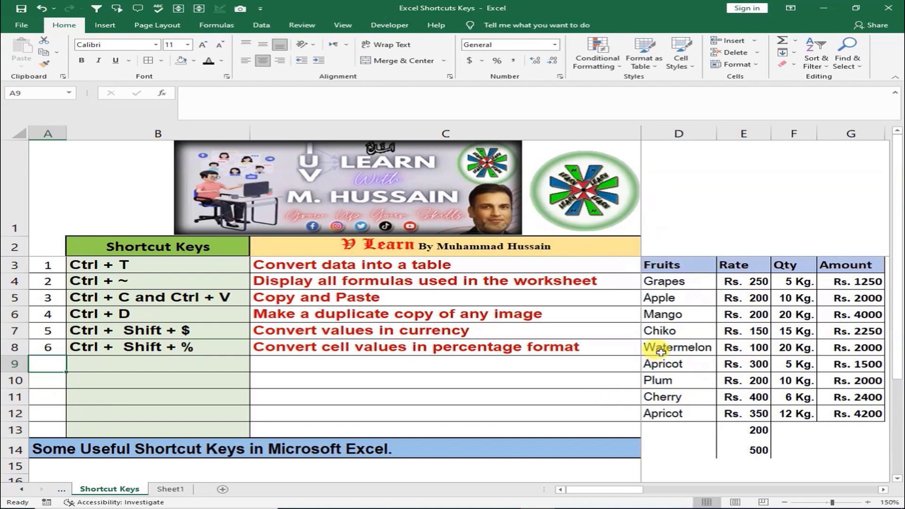
# Make the fruit names Apple, Chiko, Watermelon and Apricot in cells D5, D7, D8 and D9 bold
pyautogui.click(672, 298)
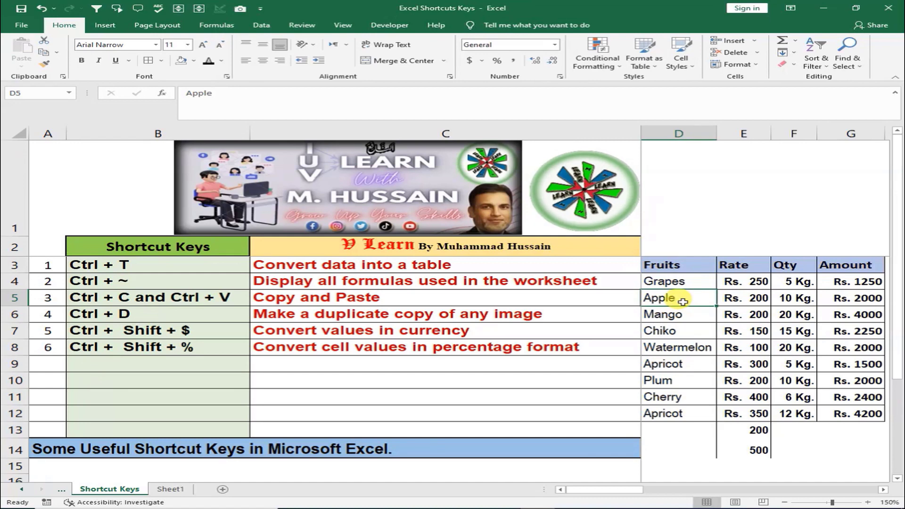
pyautogui.hotkey('ctrl', 'b')
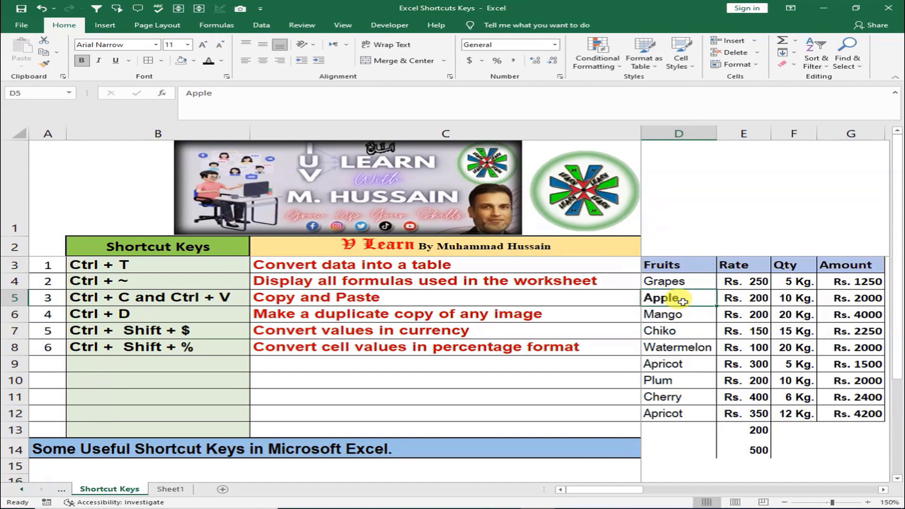
pyautogui.click(707, 315)
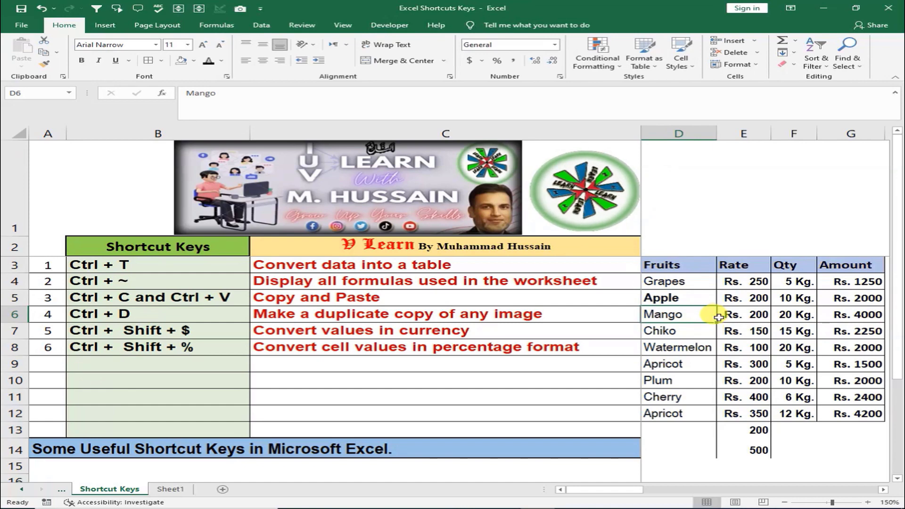
pyautogui.press('Down')
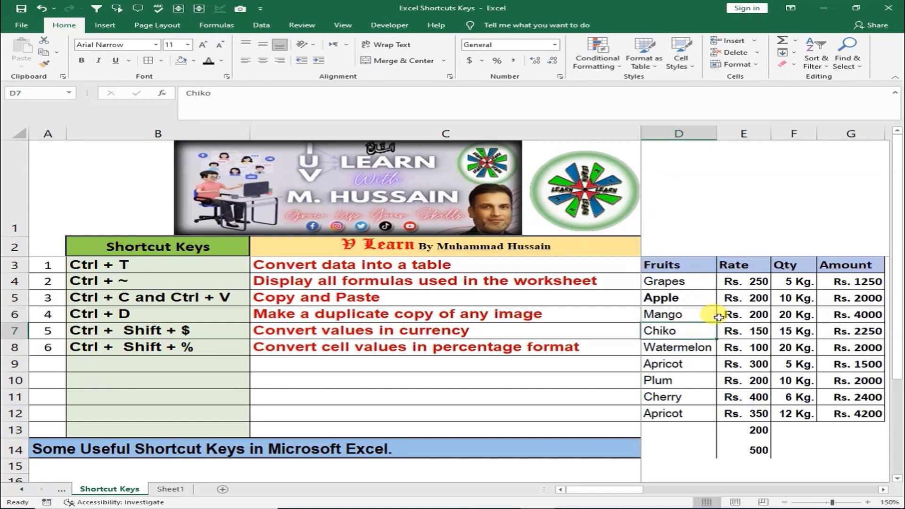
pyautogui.hotkey('ctrl', 'b')
pyautogui.press('Down')
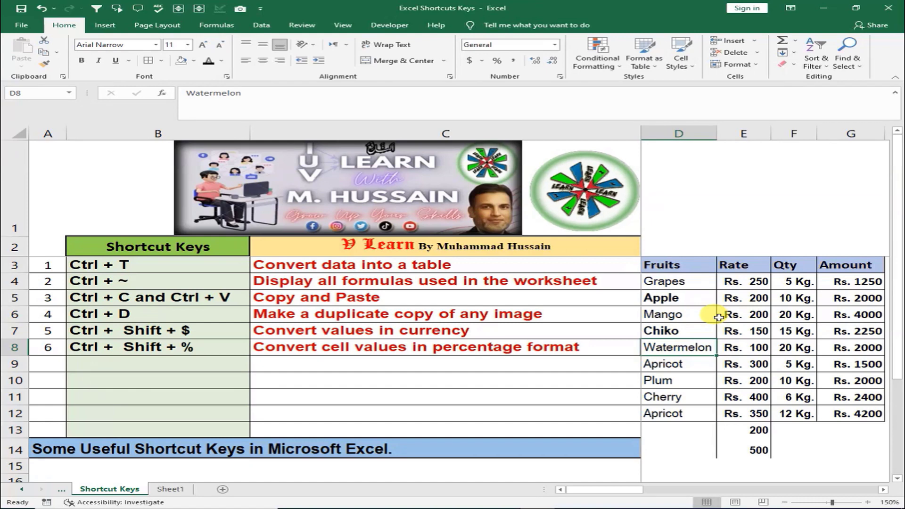
pyautogui.hotkey('ctrl', 'b')
pyautogui.press('Down')
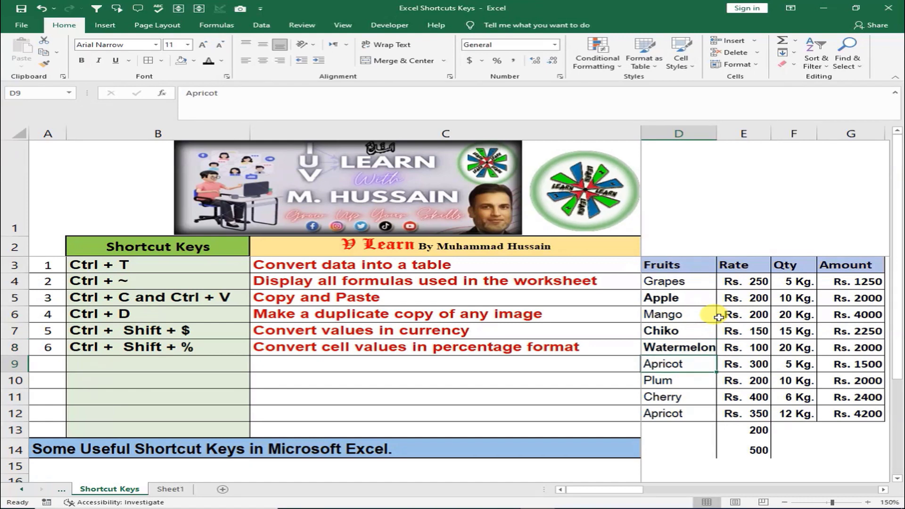
pyautogui.hotkey('ctrl', 'b')
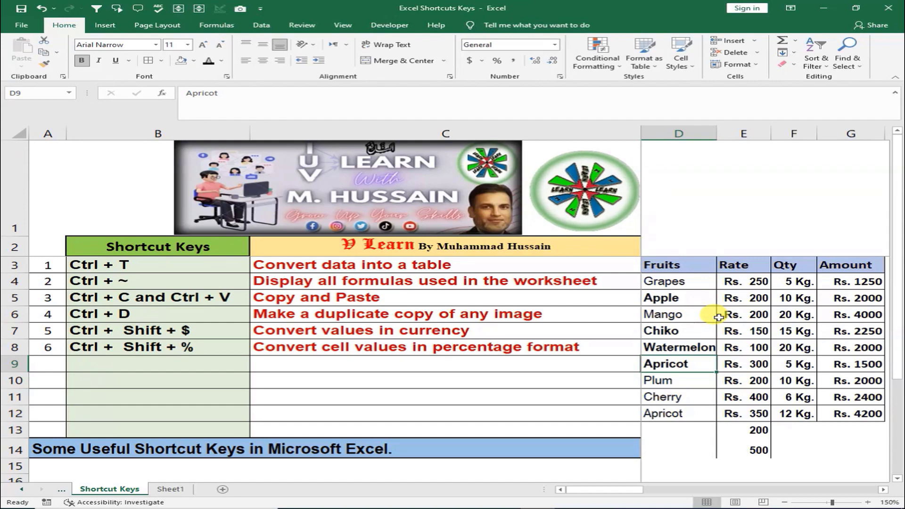
# Undo the four bold changes made to the fruit names
pyautogui.hotkey('ctrl', 'z')
pyautogui.hotkey('ctrl', 'z')
pyautogui.hotkey('ctrl', 'z')
pyautogui.hotkey('ctrl', 'z')
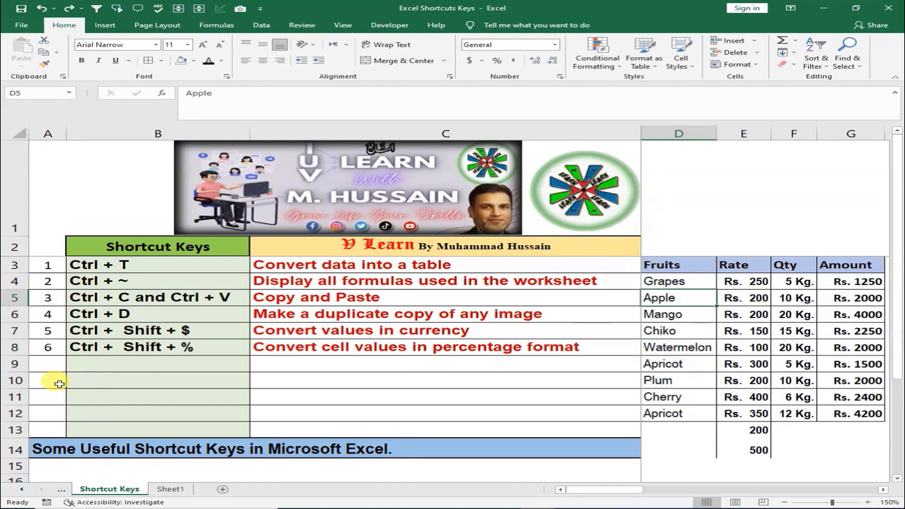
# Enter 7 in cell A9 as the next list number
pyautogui.click(45, 364)
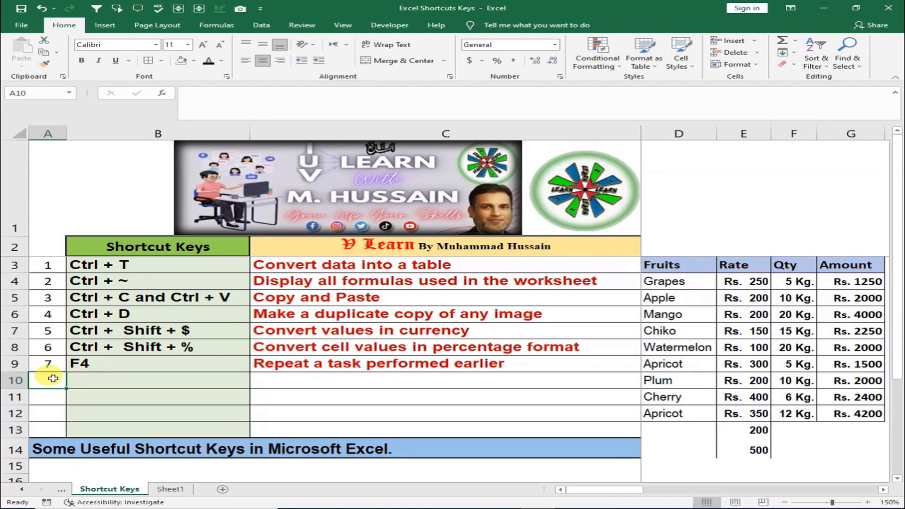
# Insert a default chart from the whole data region around cell A10, and delete the chart
pyautogui.hotkey('ctrl', 'a')
pyautogui.hotkey('alt', 'F1')
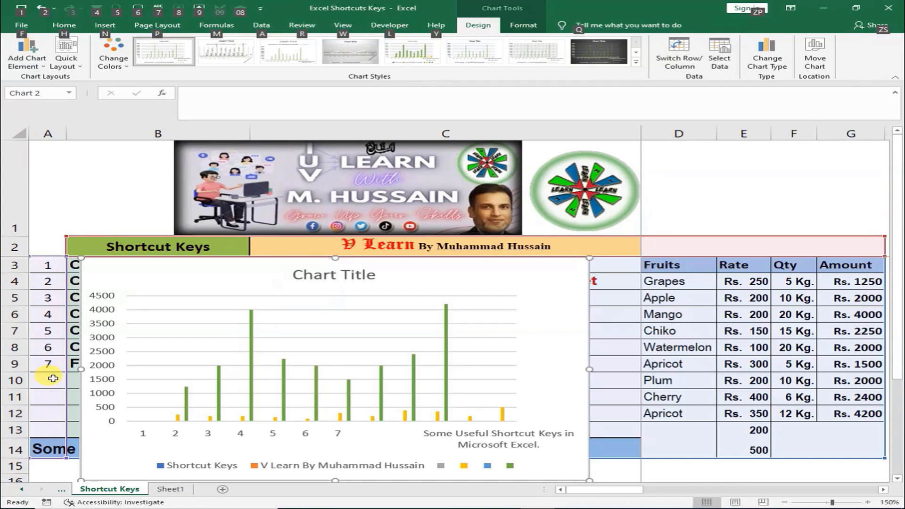
pyautogui.press('Delete')
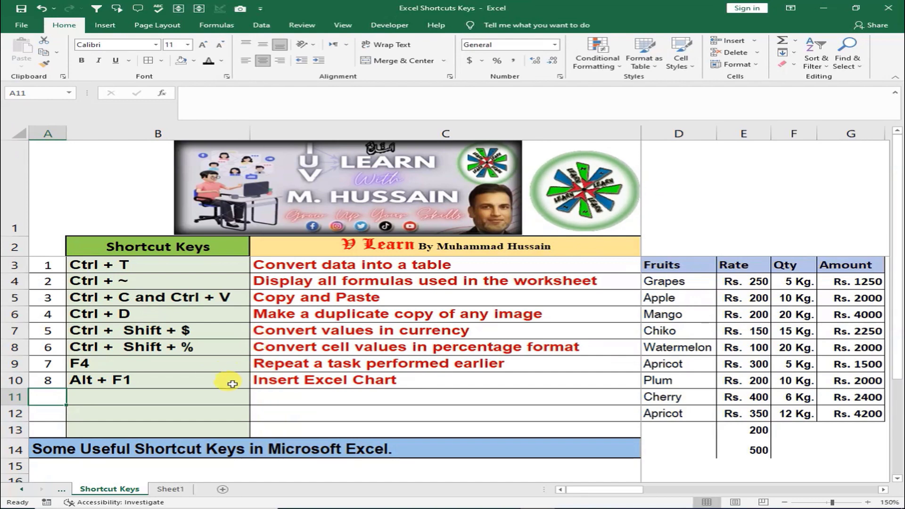
# Enter 600 simultaneously in the rate cells E4, E7 and E11, together with the selected cell A11
pyautogui.click(762, 283)
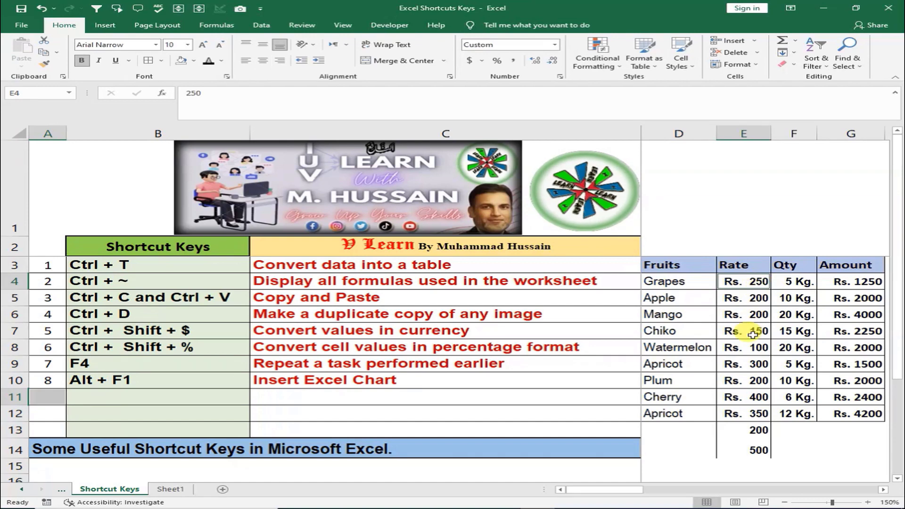
pyautogui.keyDown('ctrl'); pyautogui.click(749, 332); pyautogui.keyUp('ctrl')
pyautogui.keyDown('ctrl'); pyautogui.click(758, 397); pyautogui.keyUp('ctrl')
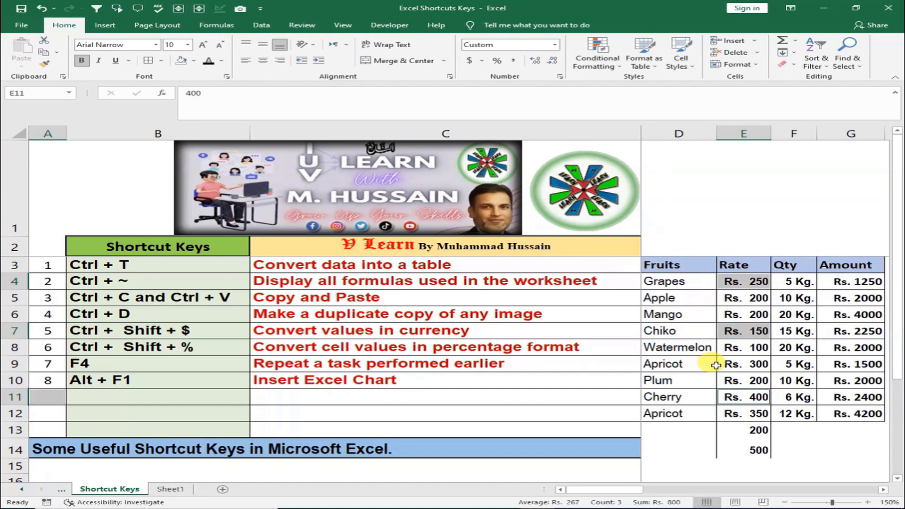
pyautogui.click(292, 93)
pyautogui.press('BackSpace')
pyautogui.press('BackSpace')
pyautogui.press('BackSpace')
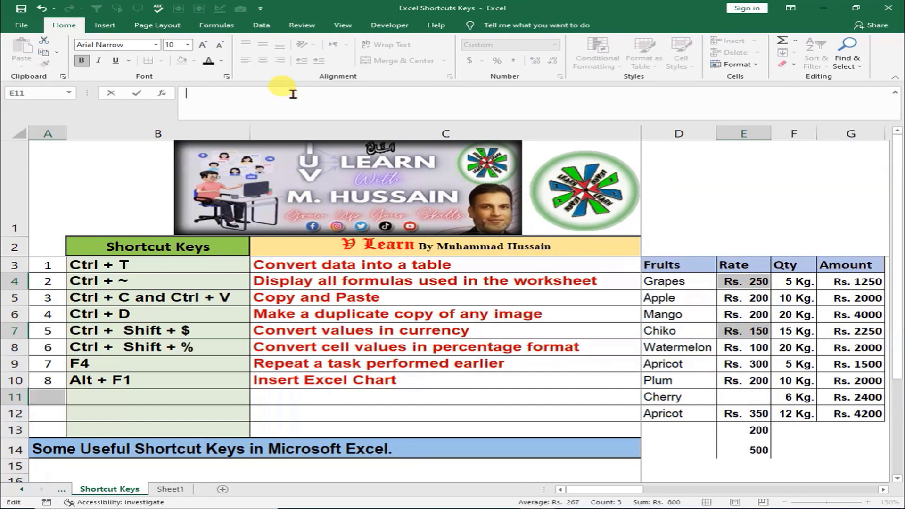
pyautogui.write('600')
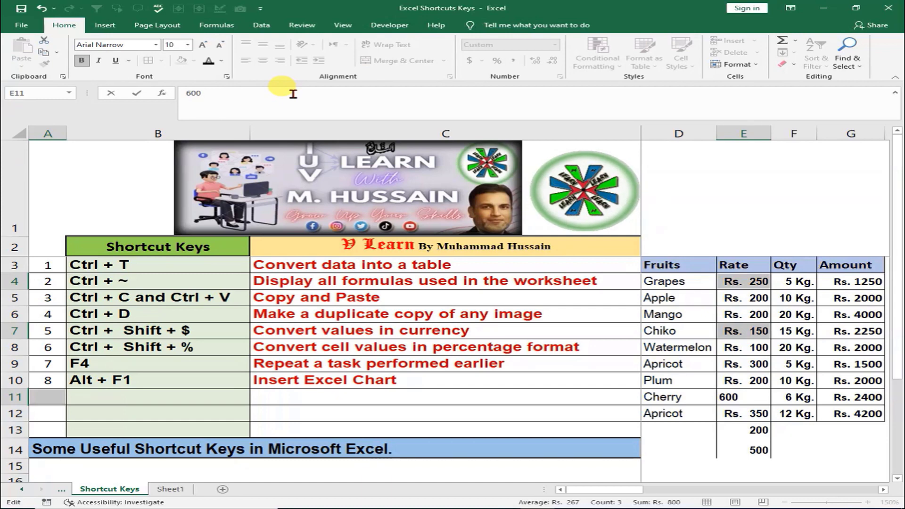
pyautogui.hotkey('ctrl', 'Return')
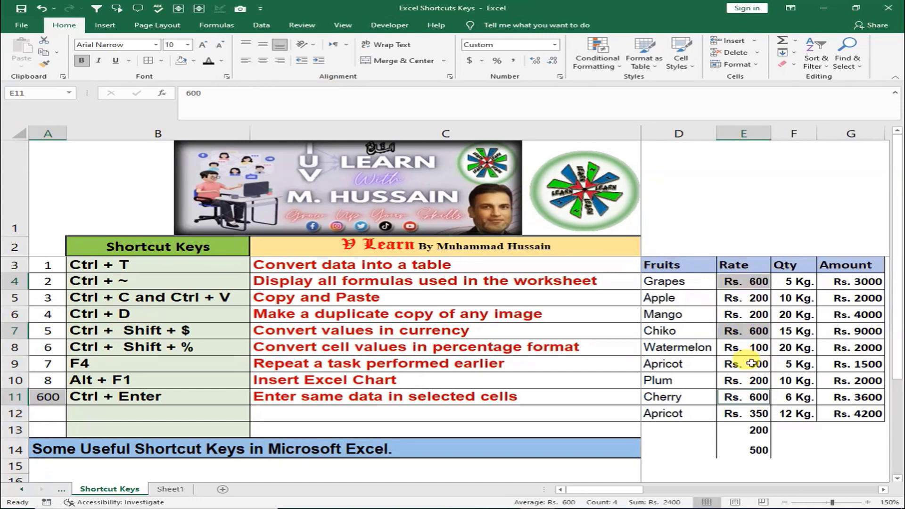
# Set cell A11 to 9, and clear the values from cells E13:E14
pyautogui.click(47, 396)
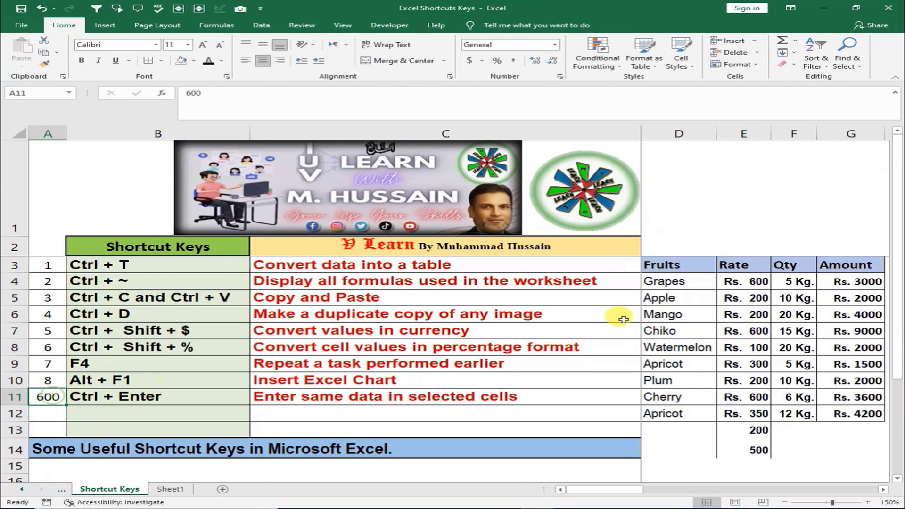
pyautogui.write('9')
pyautogui.press('Return')
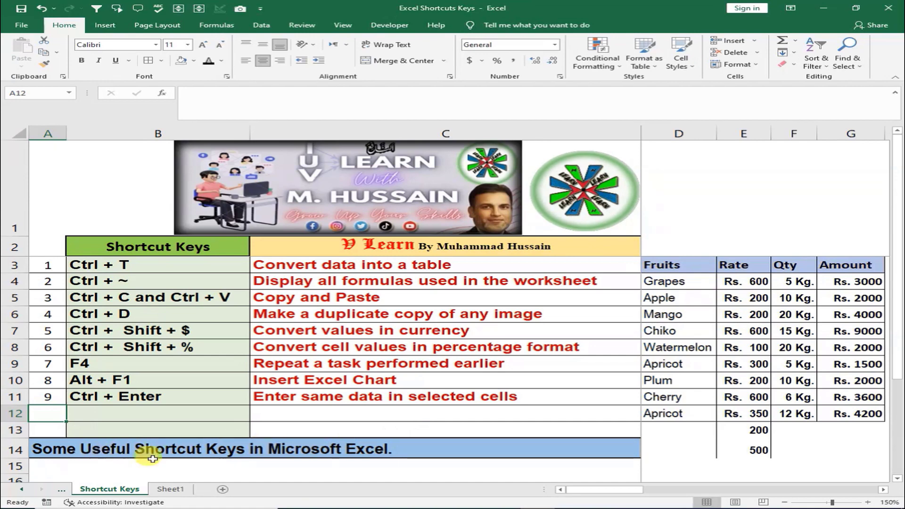
pyautogui.moveTo(735, 430); pyautogui.dragTo(732, 448)
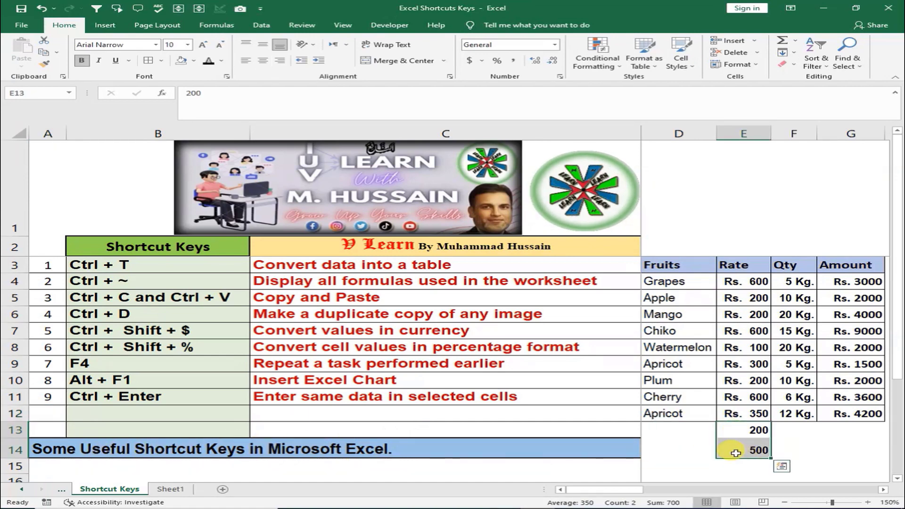
pyautogui.press('Delete')
# Enter the text Microsoft Excel in cell D13 below the fruit list
pyautogui.click(682, 432)
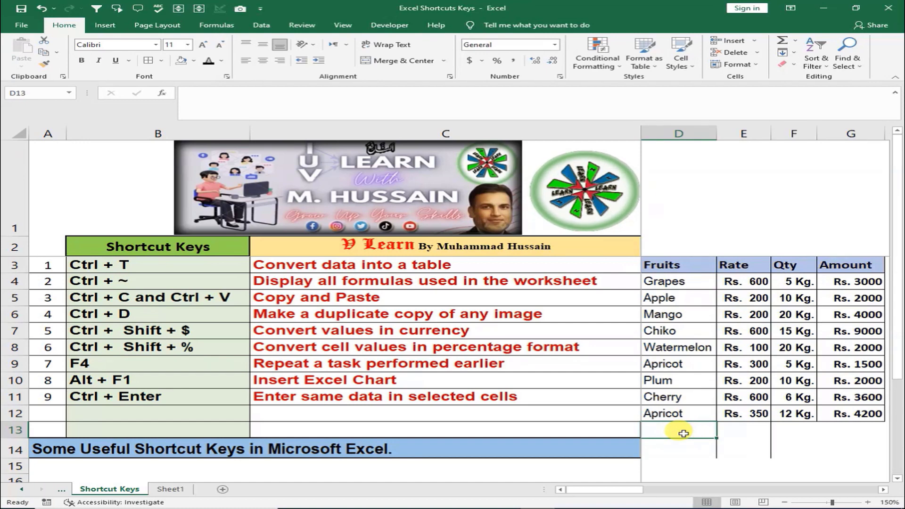
pyautogui.write('M')
pyautogui.press('BackSpace')
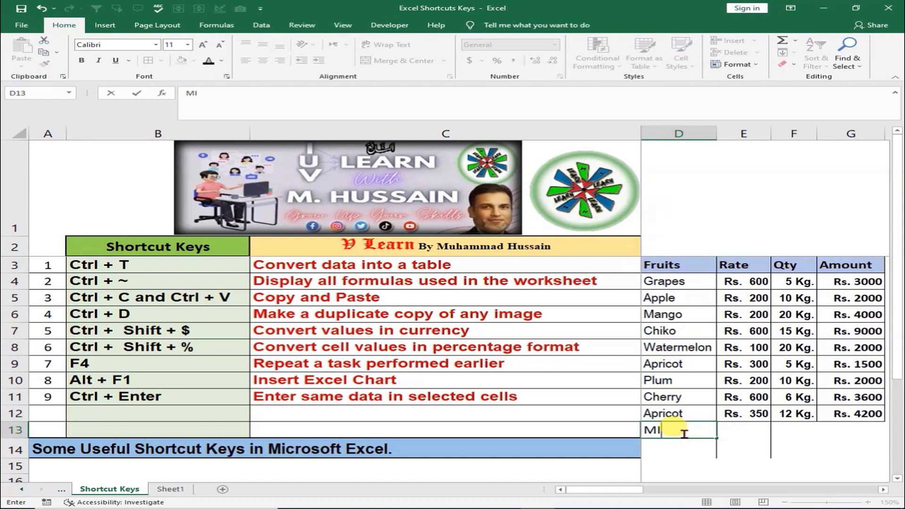
pyautogui.write('icro')
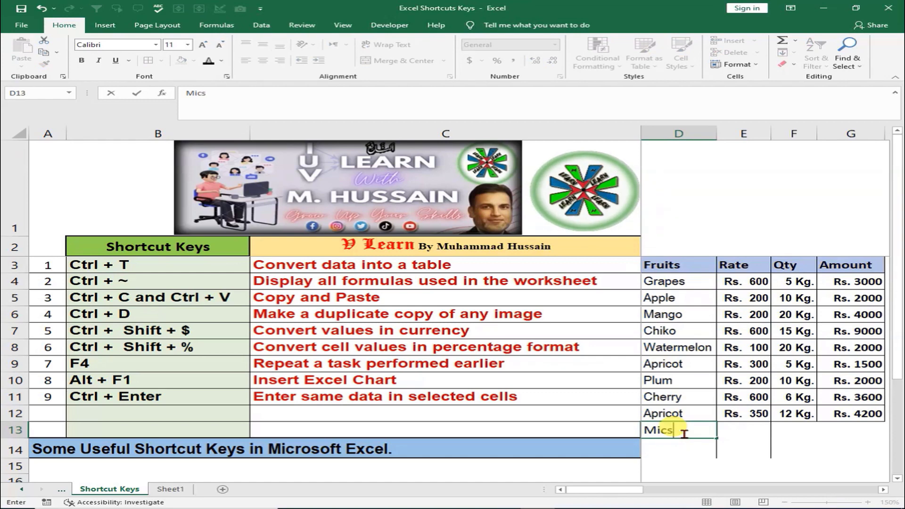
pyautogui.write('soft Excel')
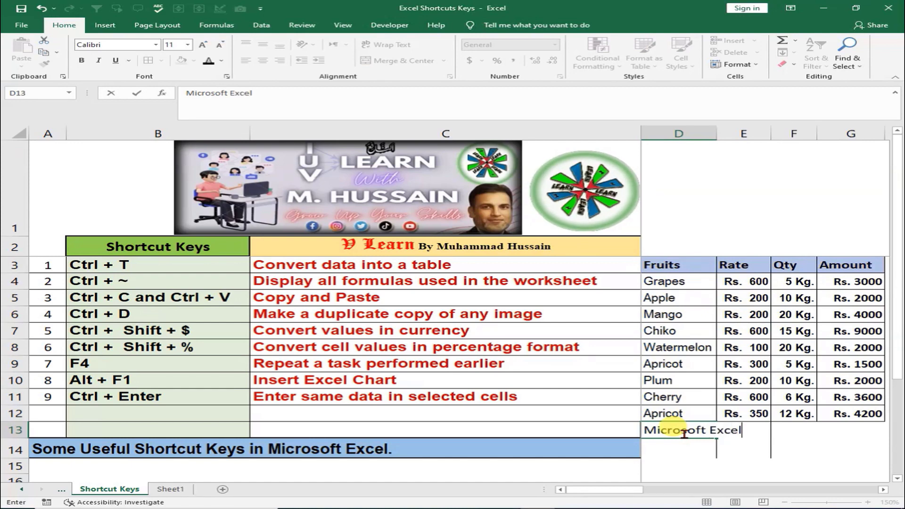
pyautogui.press('Return')
# Insert a line break between Microsoft and Excel within cell D13
pyautogui.click(684, 430)
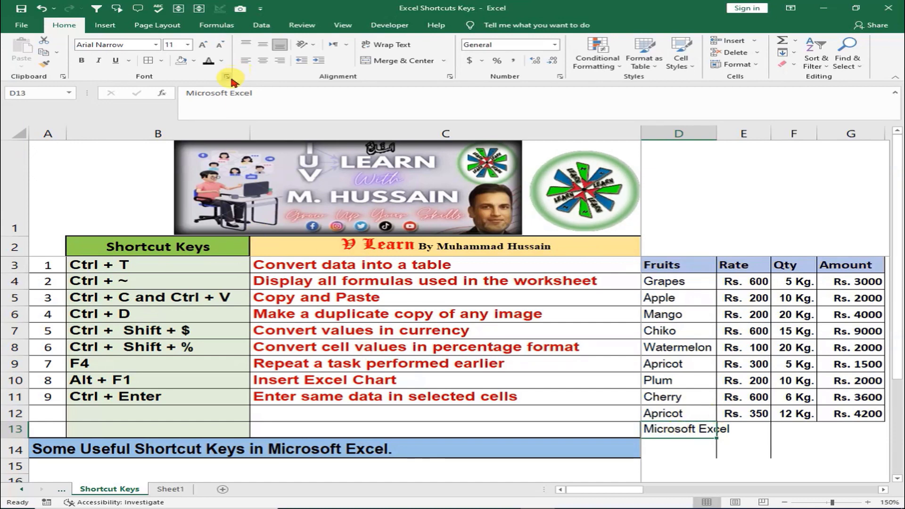
pyautogui.click(231, 93)
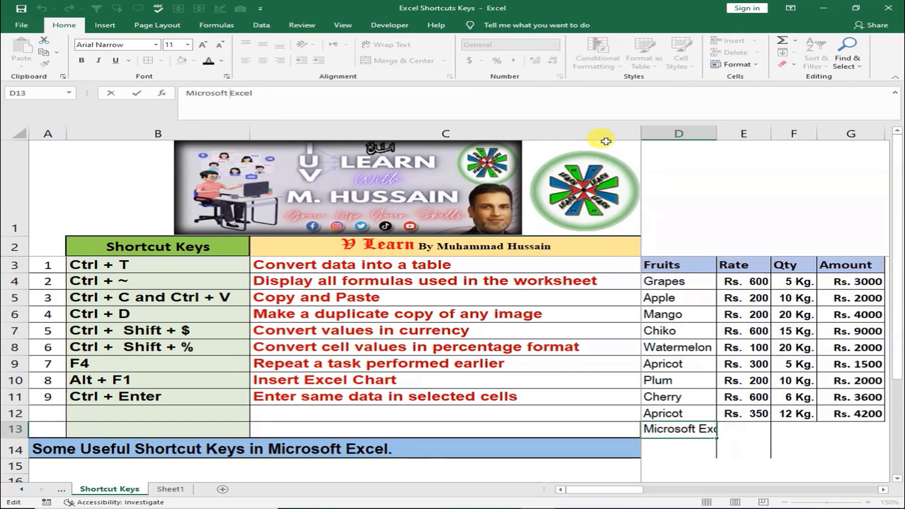
pyautogui.press('Return')
pyautogui.press('Up')
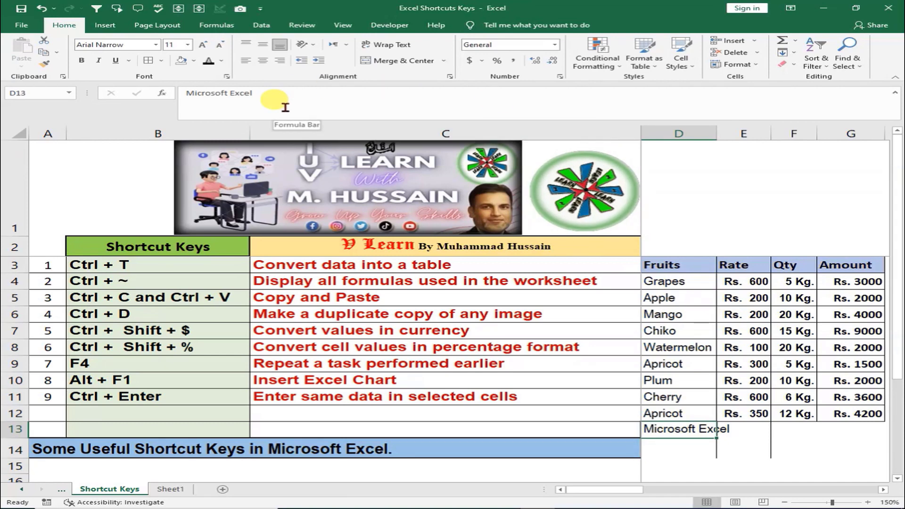
pyautogui.click(228, 92)
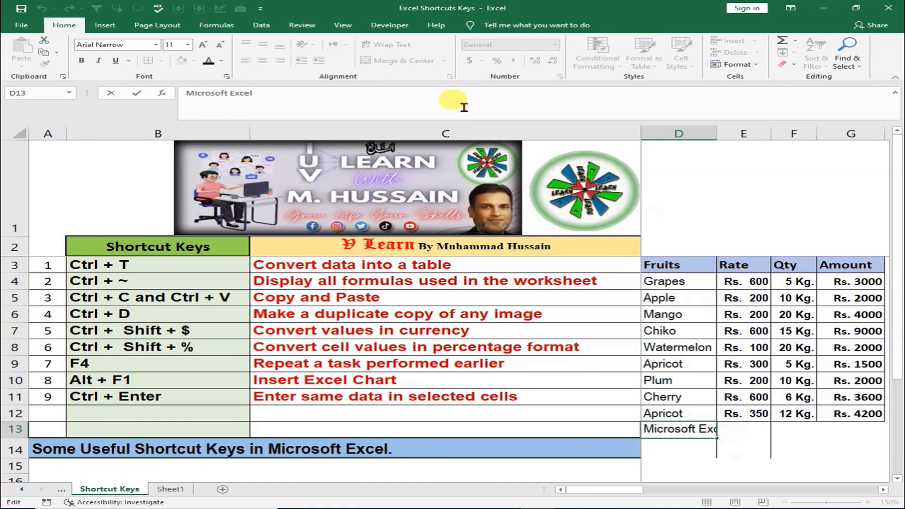
pyautogui.hotkey('alt', 'Return')
pyautogui.press('Return')
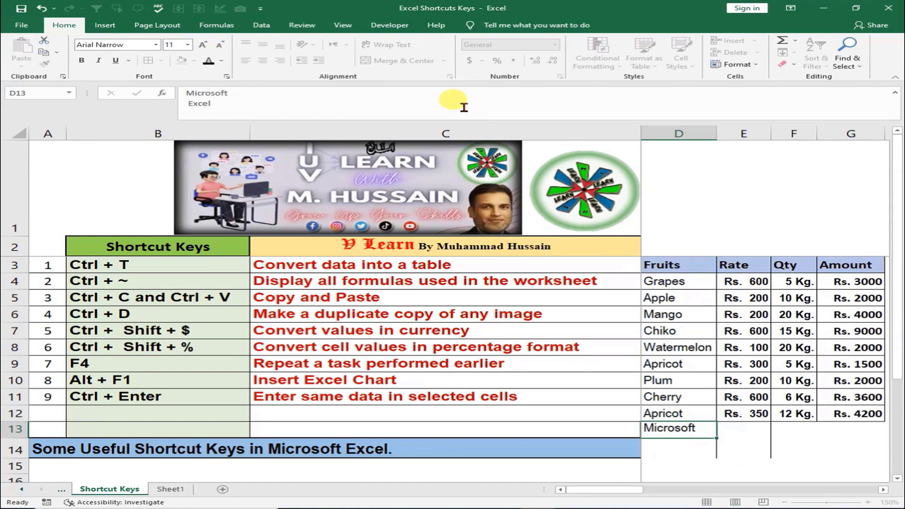
pyautogui.press('Up')
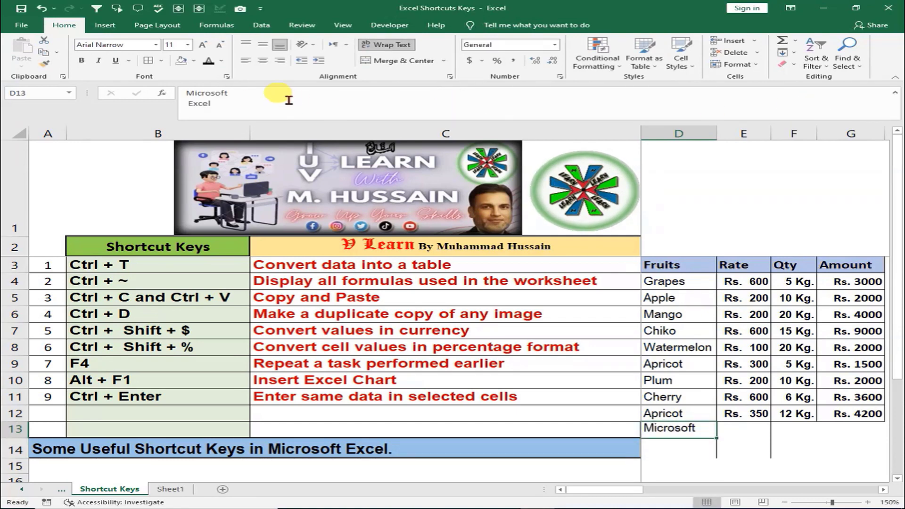
# Enter 10 in cell A12 as the next list number
pyautogui.click(44, 413)
pyautogui.write('10')
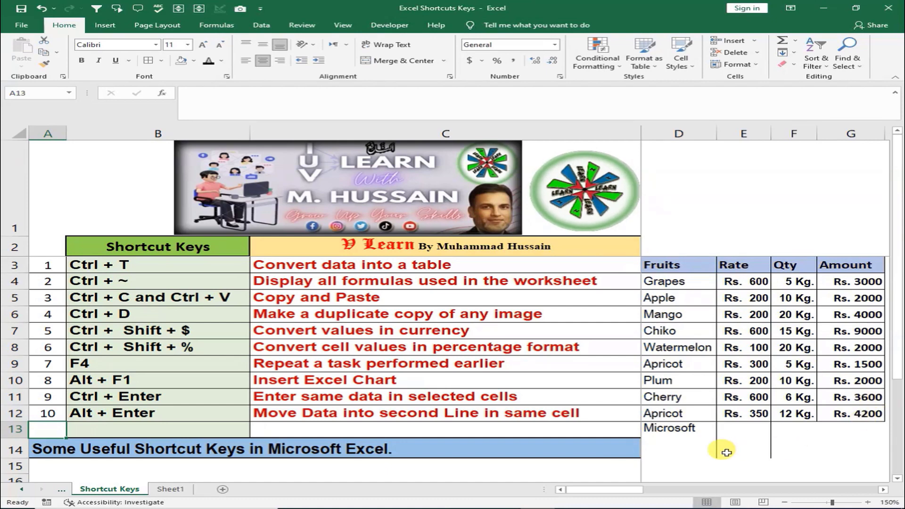
# Clear the sample text from cell D13
pyautogui.click(675, 430)
pyautogui.press('Delete')
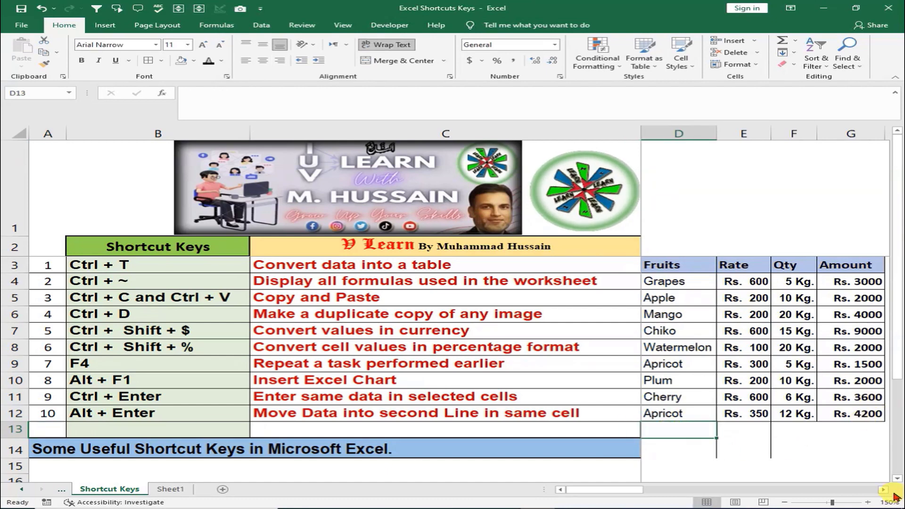
# Enter 11 in cell A13 as the next list number
pyautogui.click(675, 283)
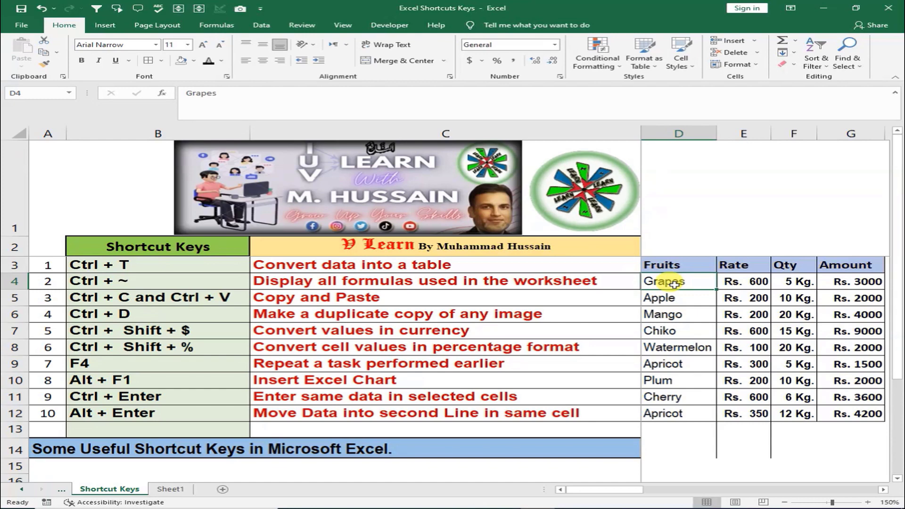
pyautogui.click(29, 441)
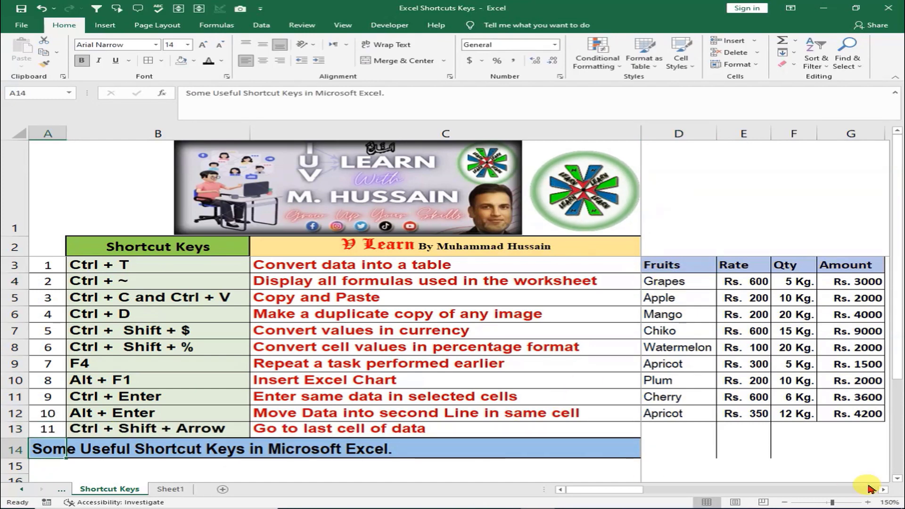
# Select the fruit names from D4 down to D12, and expand the selection to the whole data block D4:G12
pyautogui.click(689, 283)
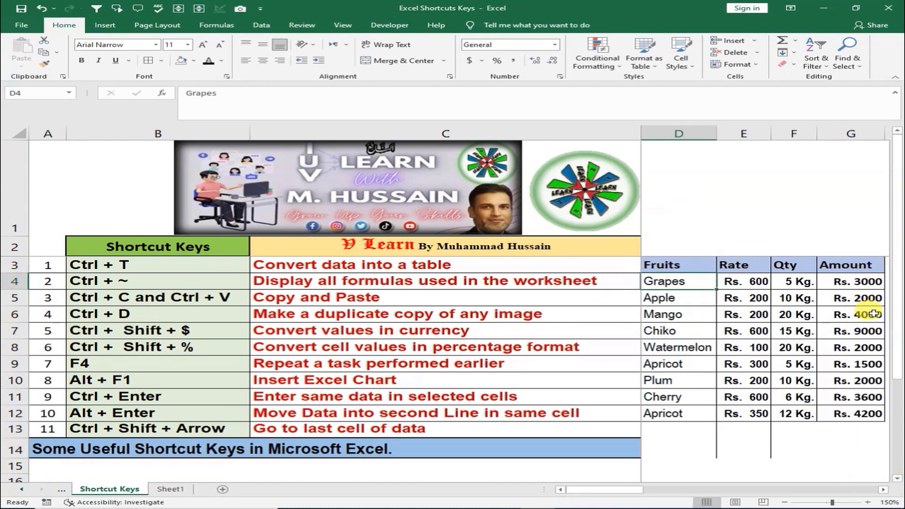
pyautogui.hotkey('ctrl', 'shift', 'Down')
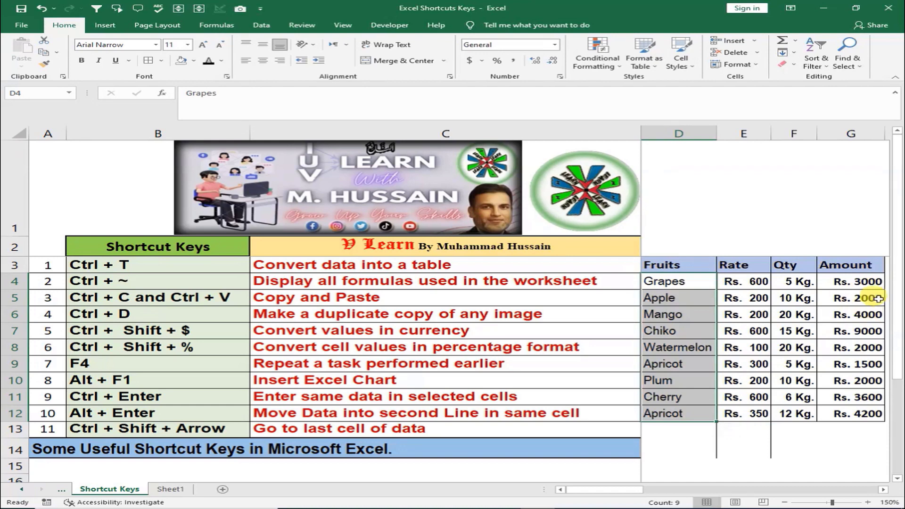
pyautogui.click(657, 280)
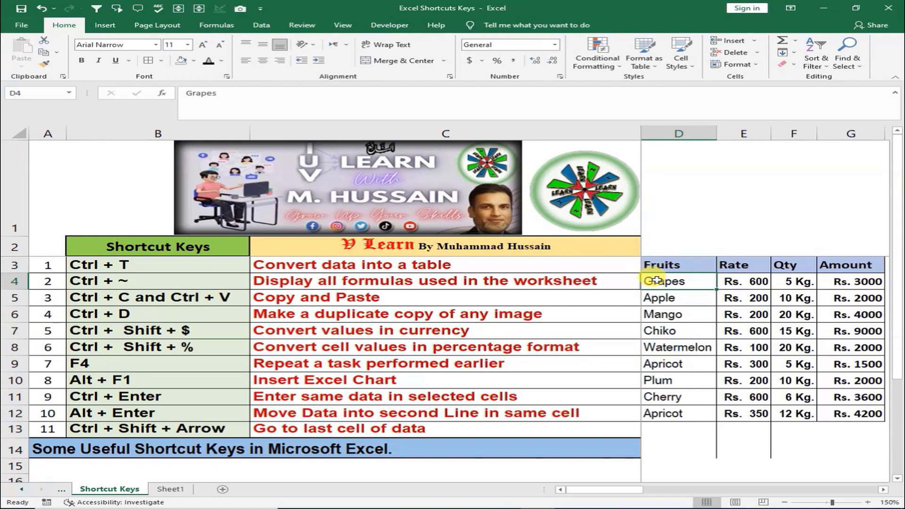
pyautogui.hotkey('shift', 'Right')
pyautogui.hotkey('shift', 'Right')
pyautogui.hotkey('shift', 'Right')
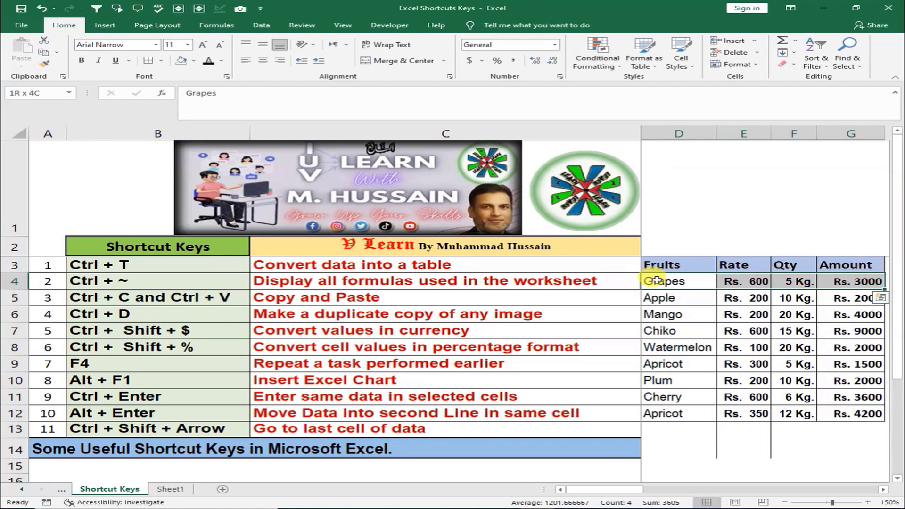
pyautogui.hotkey('ctrl', 'shift', 'Down')
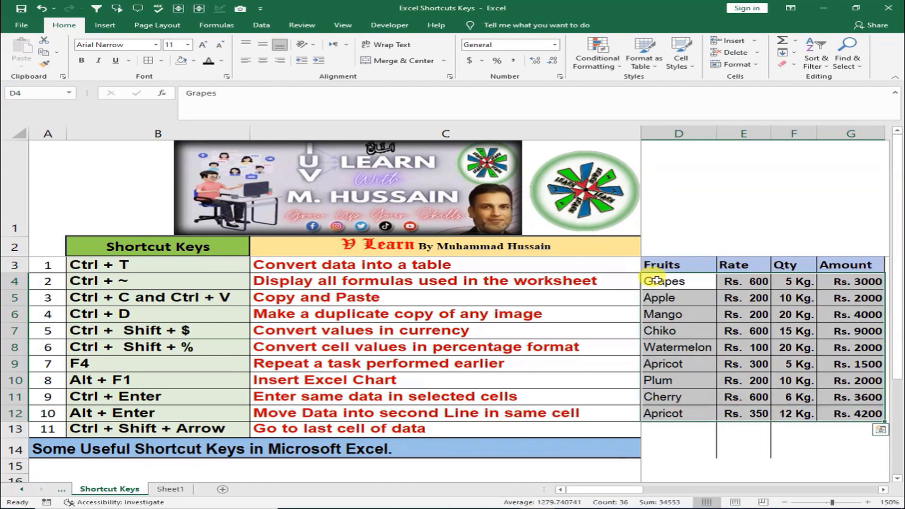
# Select the Rate values from E4 to the last filled cell, E12, and return to the description in C13
pyautogui.click(760, 281)
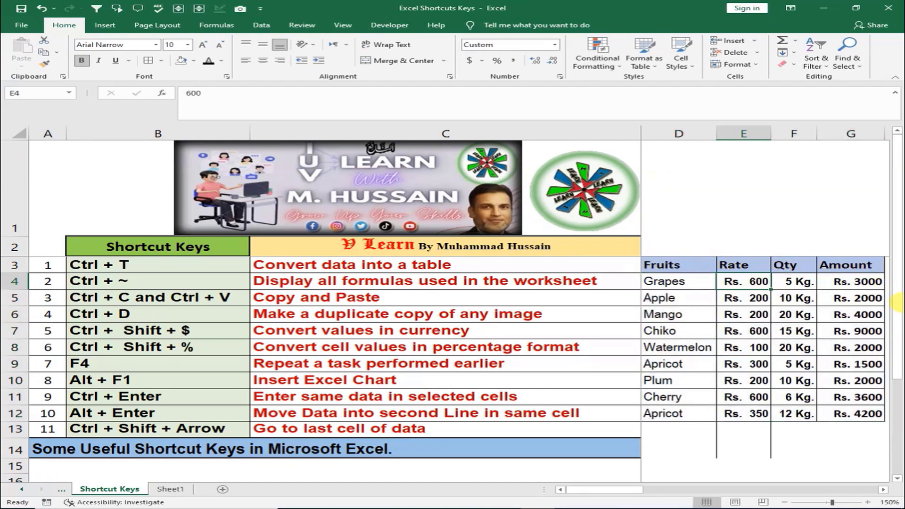
pyautogui.hotkey('ctrl', 'shift', 'Down')
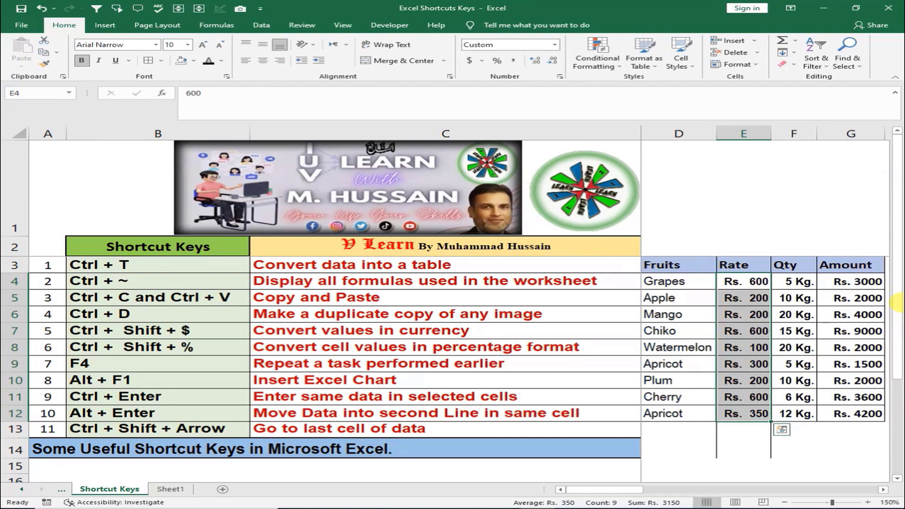
pyautogui.press('Escape')
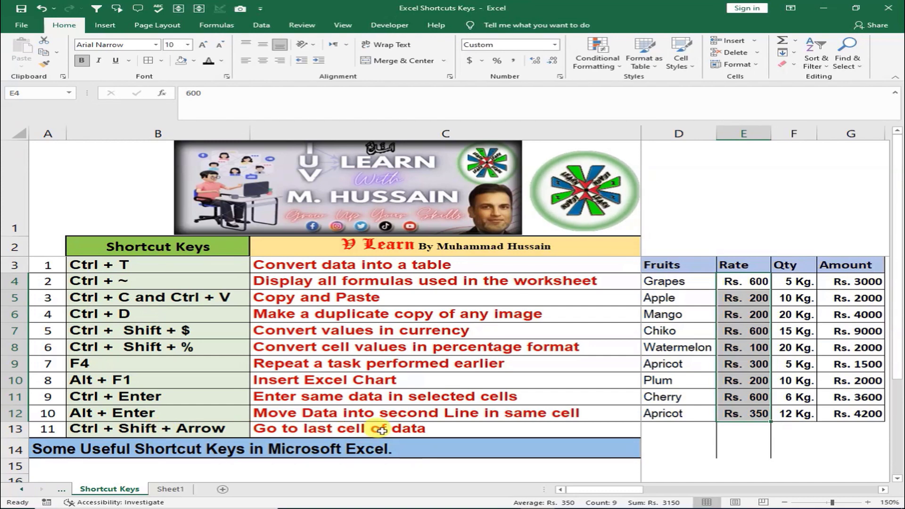
pyautogui.click(430, 427)
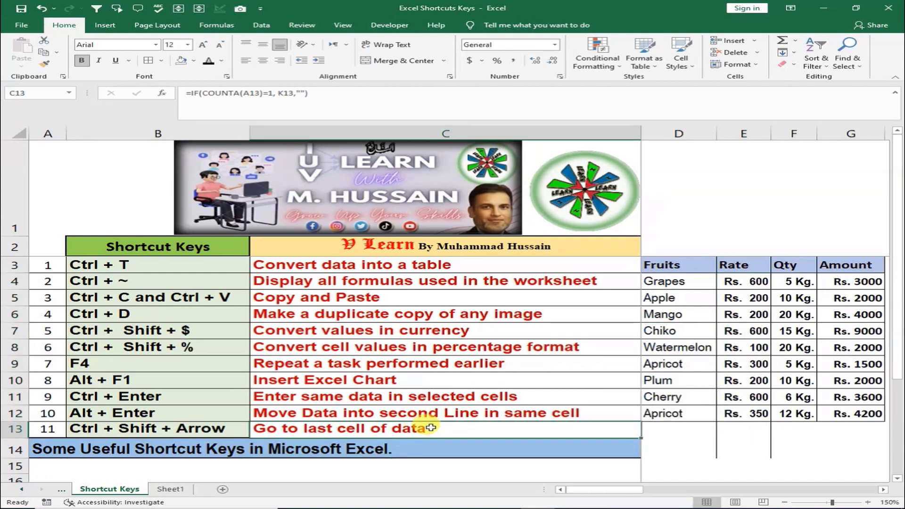